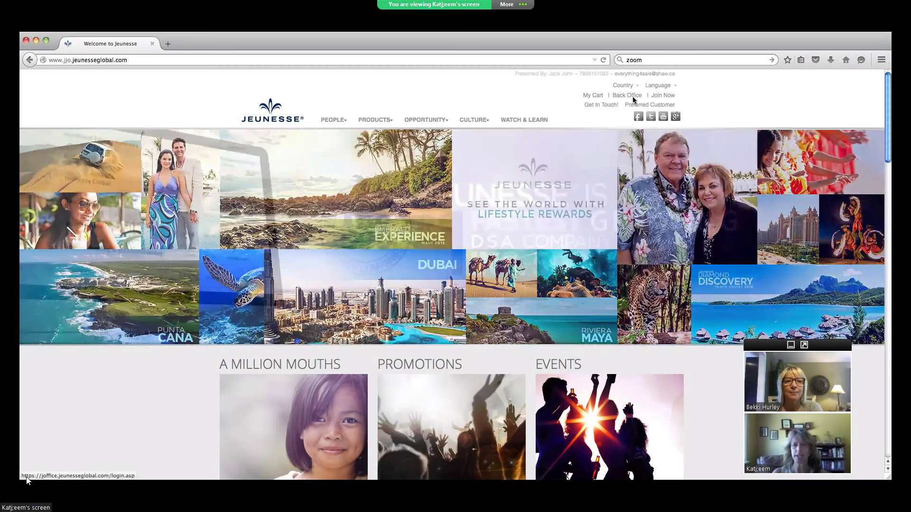
Step: Open the back office login page, sign in with the login name and account password, and dismiss the offer to remember the password
{"action": "left_click", "coordinate": [633, 99]}
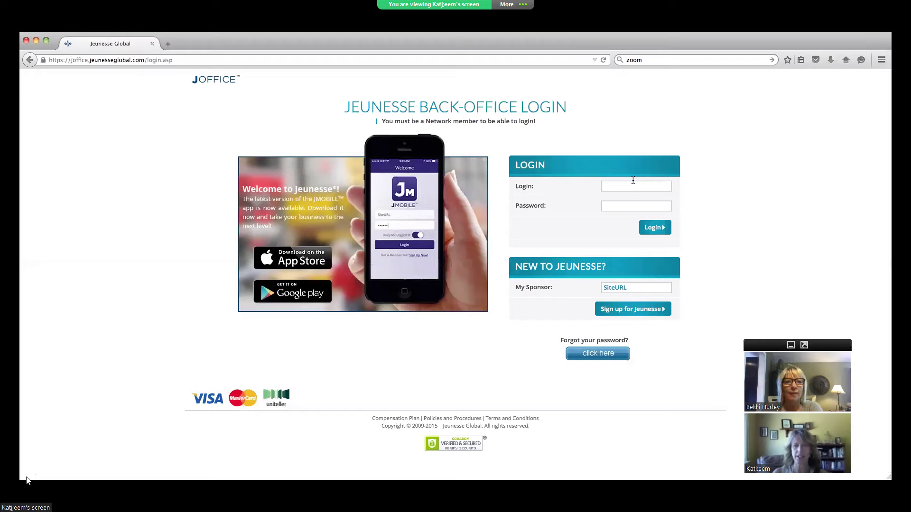
{"action": "left_click", "coordinate": [633, 186]}
{"action": "type", "text": "jjo"}
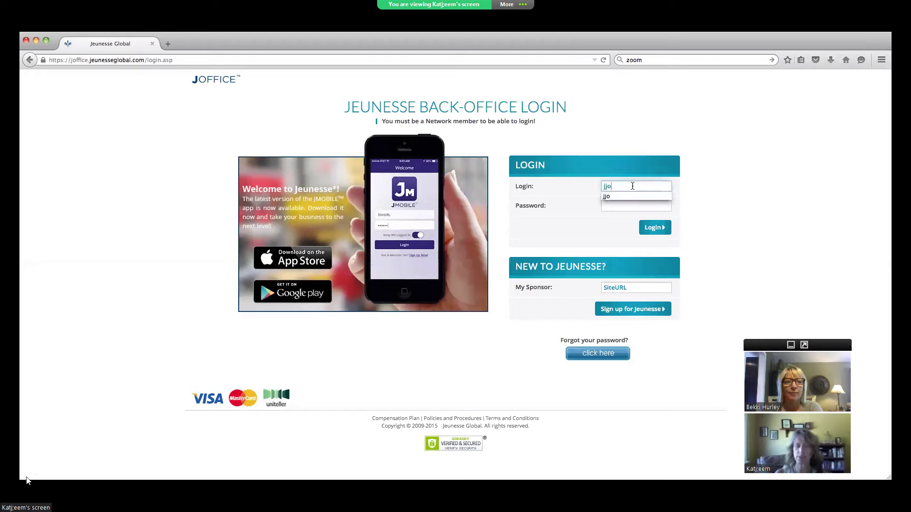
{"action": "key", "text": "Tab"}
{"action": "type", "text": "******"}
{"action": "key", "text": "Return"}
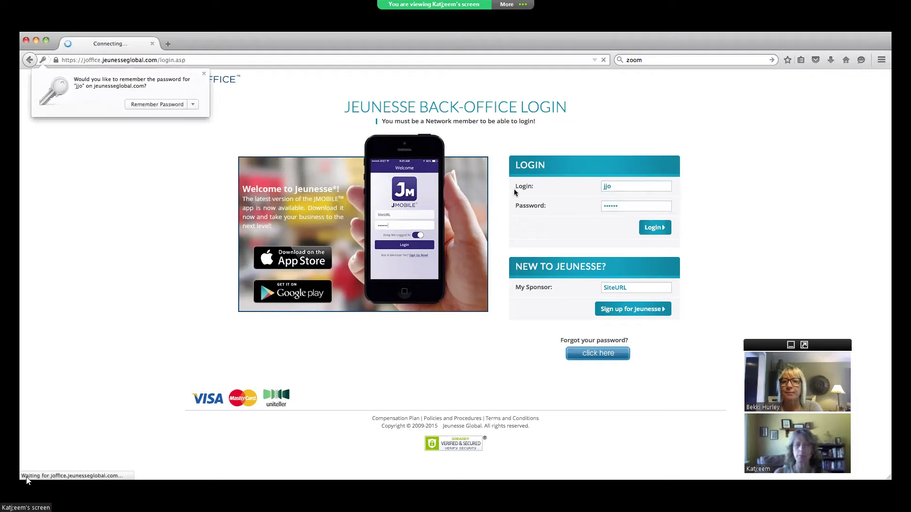
{"action": "left_click", "coordinate": [205, 75]}
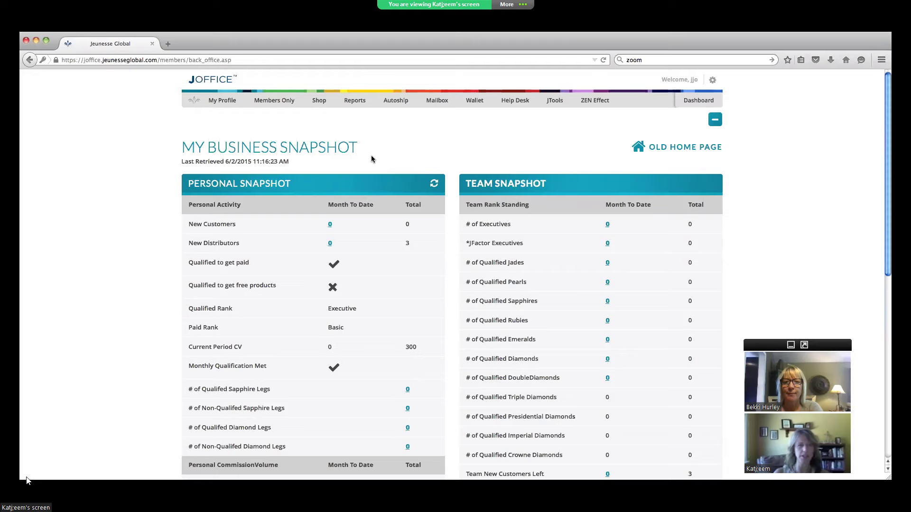
Step: Request remote control of the participant's shared screen in the Zoom meeting and start controlling it
{"action": "scroll", "coordinate": [371, 155], "scroll_direction": "down", "scroll_amount": 1}
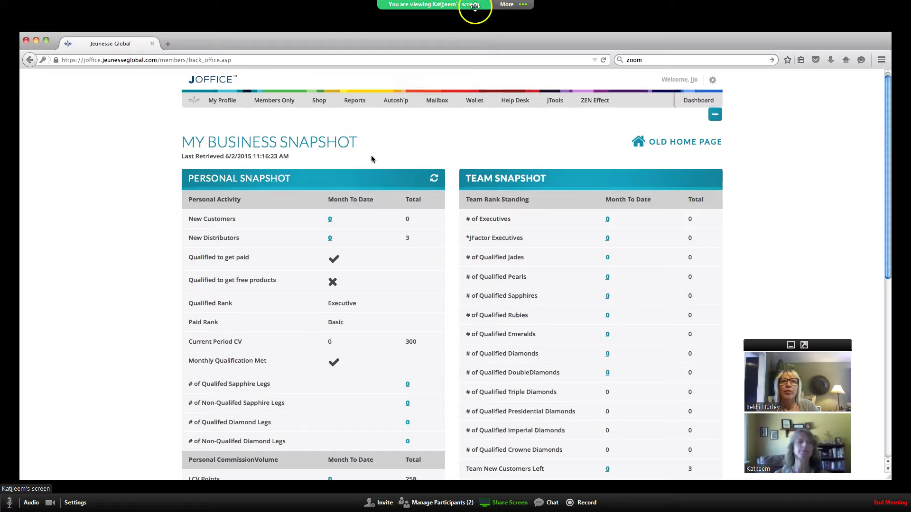
{"action": "left_click", "coordinate": [522, 5]}
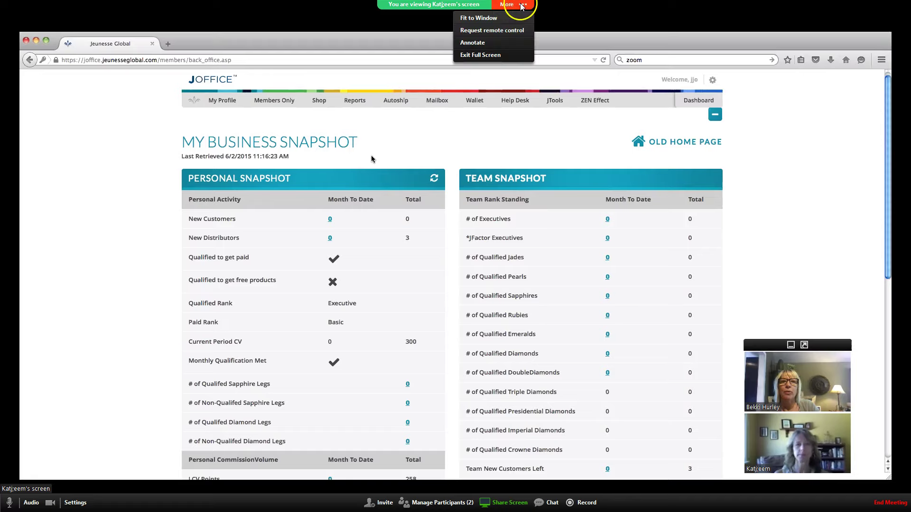
{"action": "left_click", "coordinate": [492, 30]}
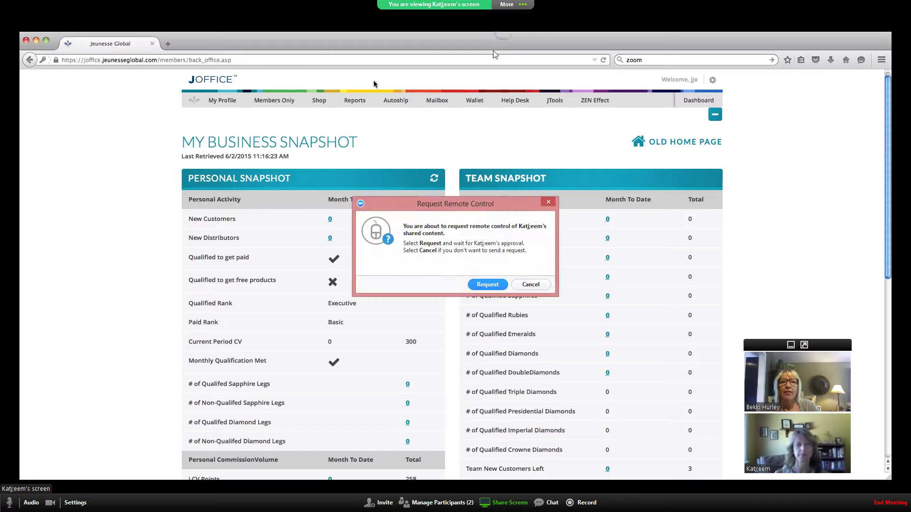
{"action": "left_click", "coordinate": [484, 285]}
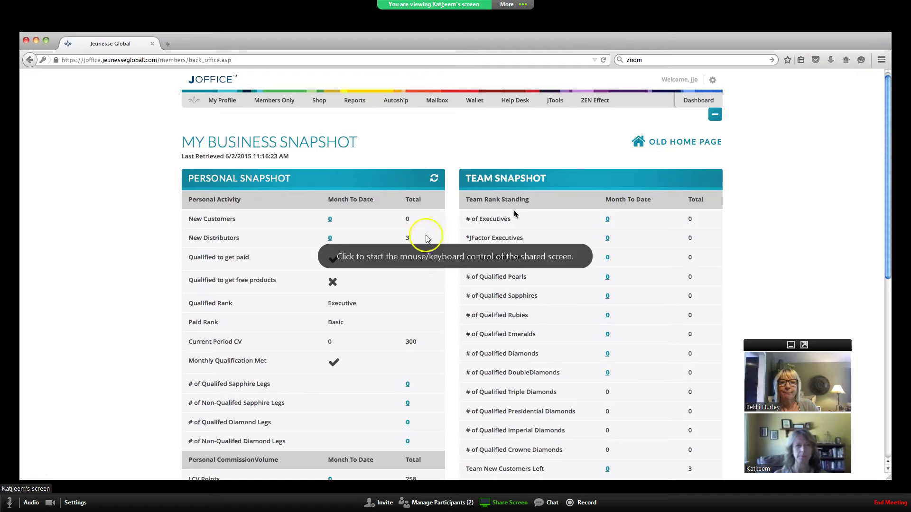
{"action": "left_click", "coordinate": [431, 256]}
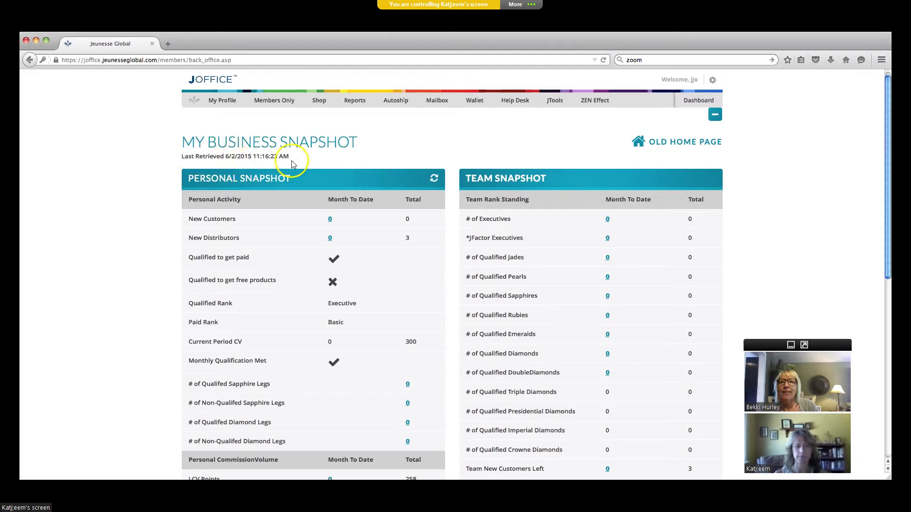
Step: Refresh the Personal Snapshot data and look over the personal activity and commission volume figures
{"action": "left_click", "coordinate": [435, 180]}
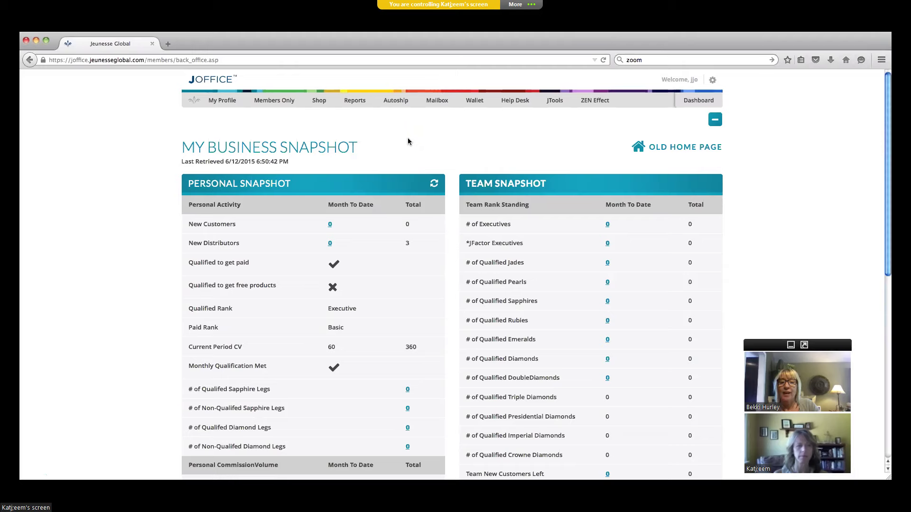
{"action": "scroll", "coordinate": [408, 141], "scroll_direction": "down", "scroll_amount": 4}
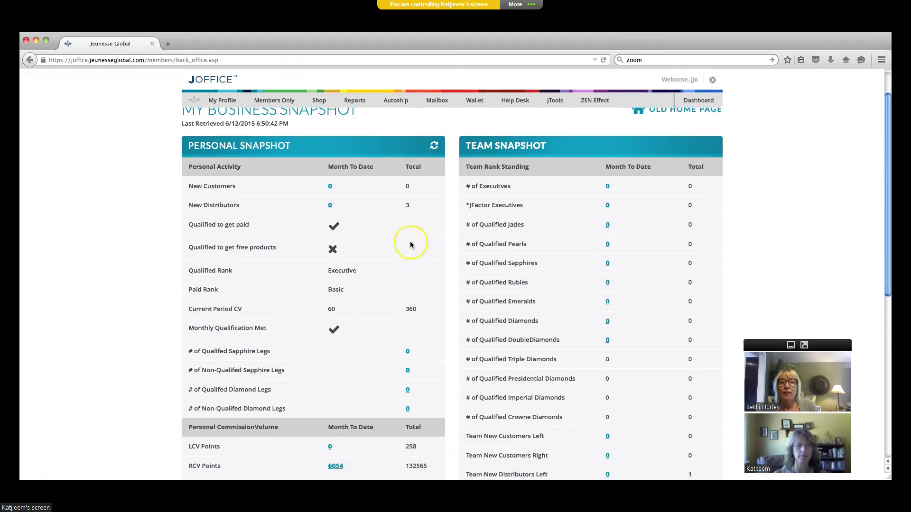
{"action": "scroll", "coordinate": [410, 245], "scroll_direction": "down", "scroll_amount": 10}
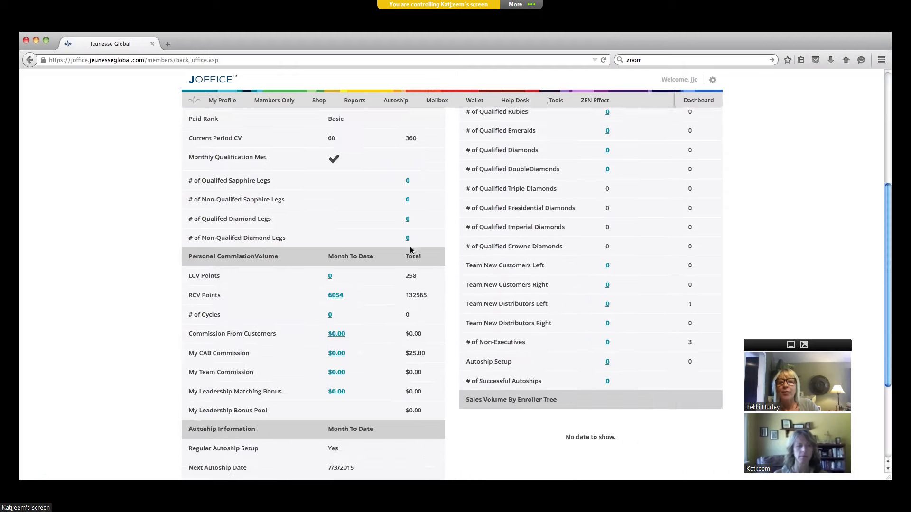
{"action": "scroll", "coordinate": [413, 274], "scroll_direction": "up", "scroll_amount": 4}
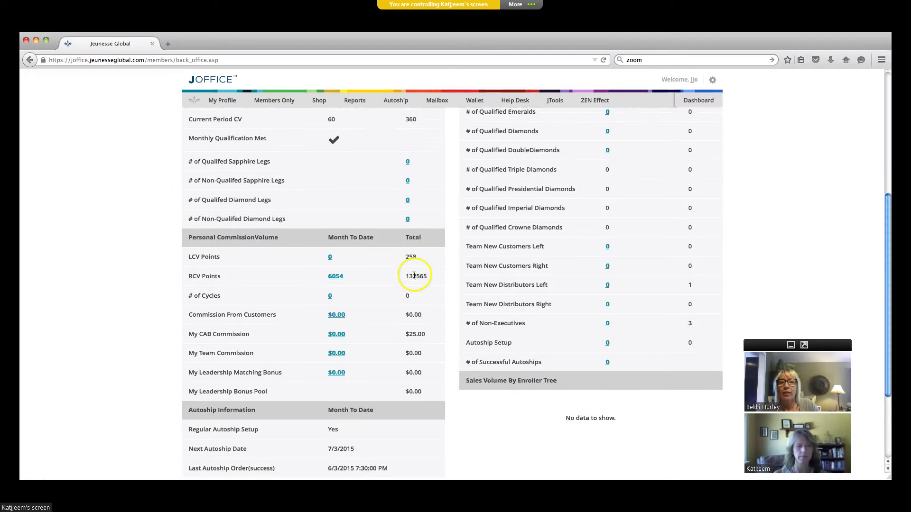
{"action": "scroll", "coordinate": [414, 277], "scroll_direction": "up", "scroll_amount": 7}
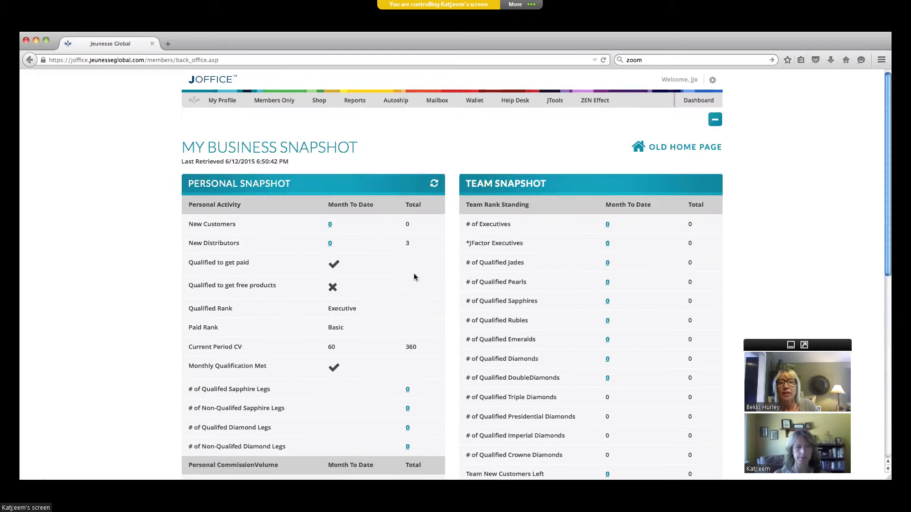
Step: Examine the qualification status, commission volume, autoship information and team figures in the business snapshot, and open the old home page
{"action": "scroll", "coordinate": [429, 200], "scroll_direction": "down", "scroll_amount": 1}
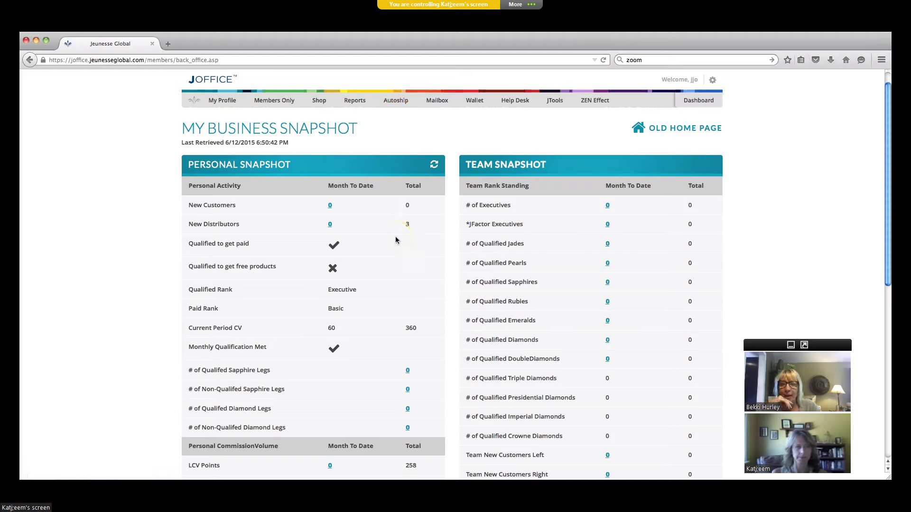
{"action": "scroll", "coordinate": [396, 241], "scroll_direction": "down", "scroll_amount": 1}
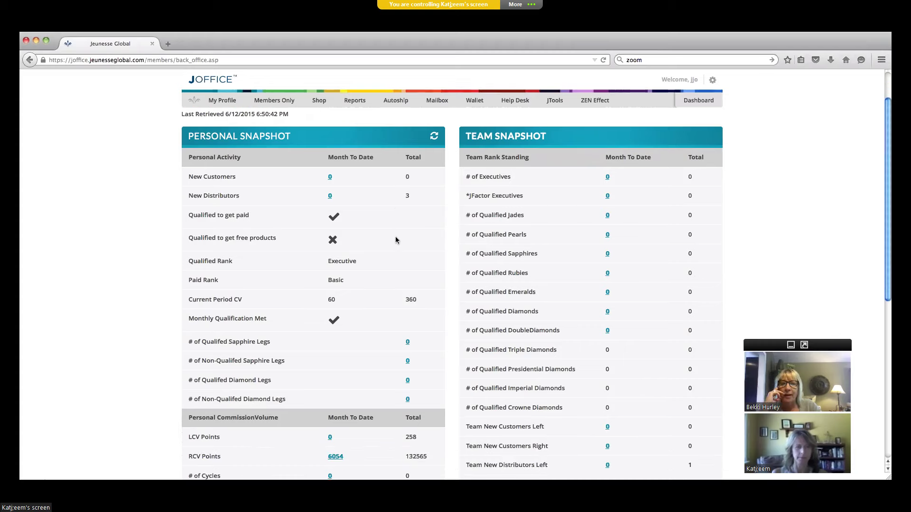
{"action": "scroll", "coordinate": [396, 241], "scroll_direction": "down", "scroll_amount": 3}
{"action": "mouse_move", "coordinate": [207, 222]}
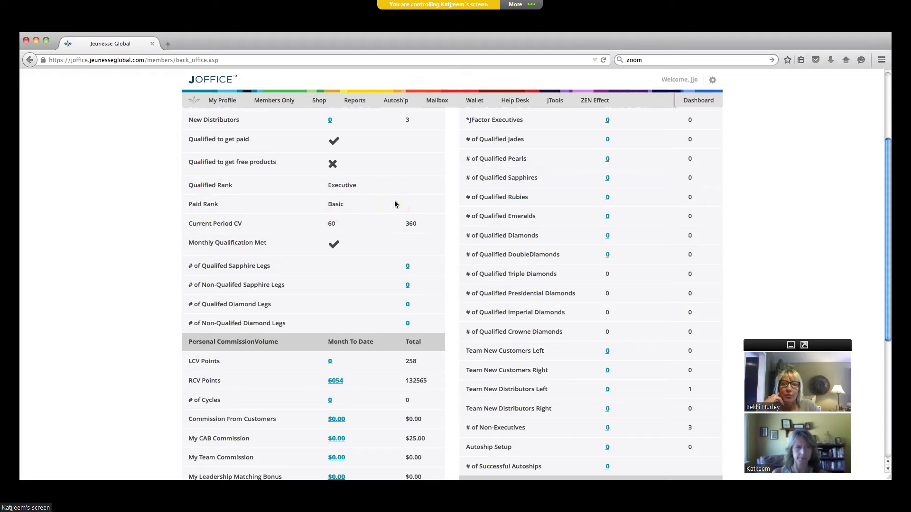
{"action": "scroll", "coordinate": [394, 203], "scroll_direction": "down", "scroll_amount": 3}
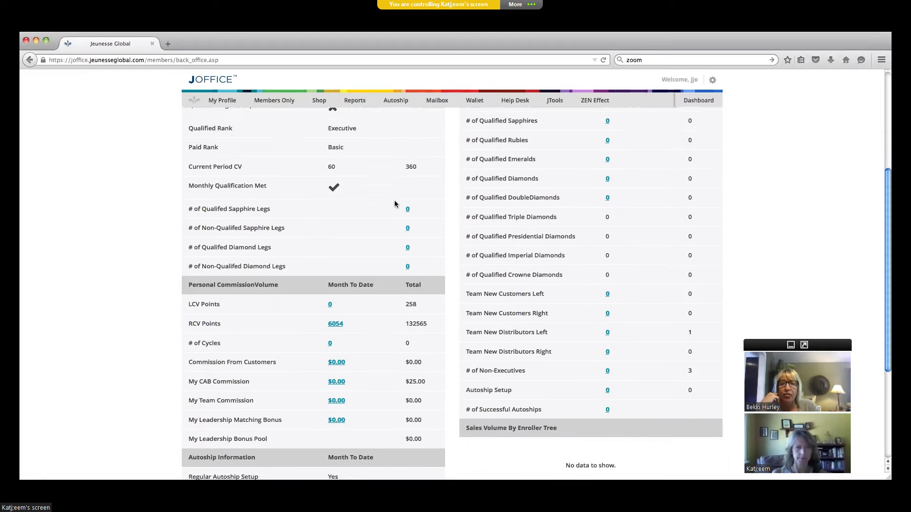
{"action": "scroll", "coordinate": [394, 203], "scroll_direction": "down", "scroll_amount": 5}
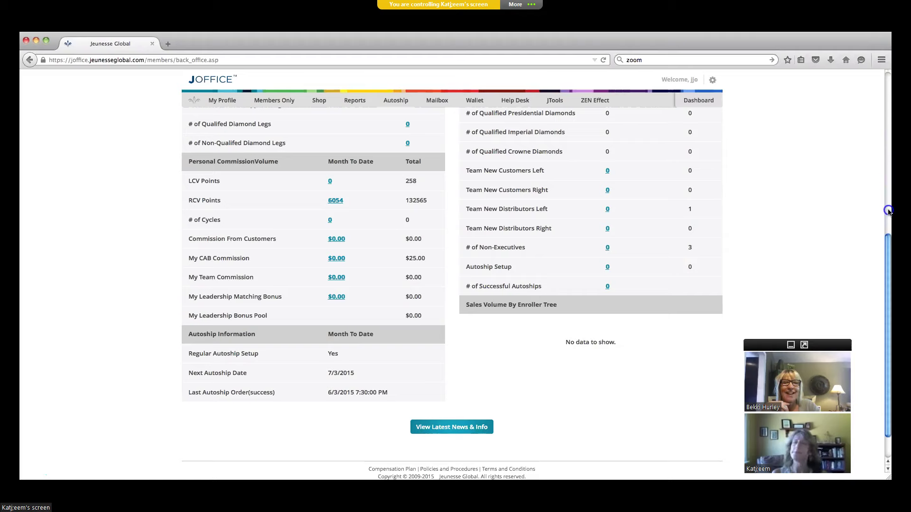
{"action": "scroll", "coordinate": [887, 209], "scroll_direction": "up", "scroll_amount": 3}
{"action": "scroll", "coordinate": [890, 148], "scroll_direction": "up", "scroll_amount": 5}
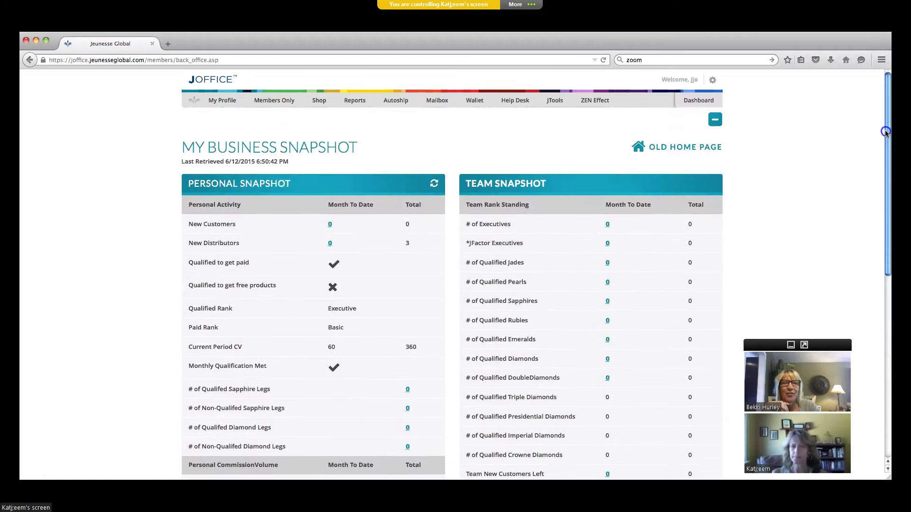
{"action": "scroll", "coordinate": [885, 104], "scroll_direction": "down", "scroll_amount": 4}
{"action": "scroll", "coordinate": [889, 108], "scroll_direction": "up", "scroll_amount": 4}
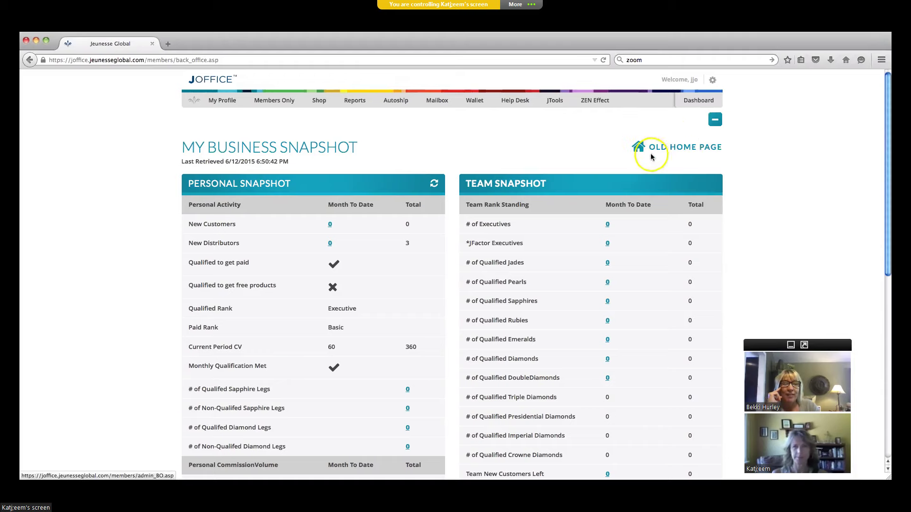
{"action": "left_click", "coordinate": [673, 149]}
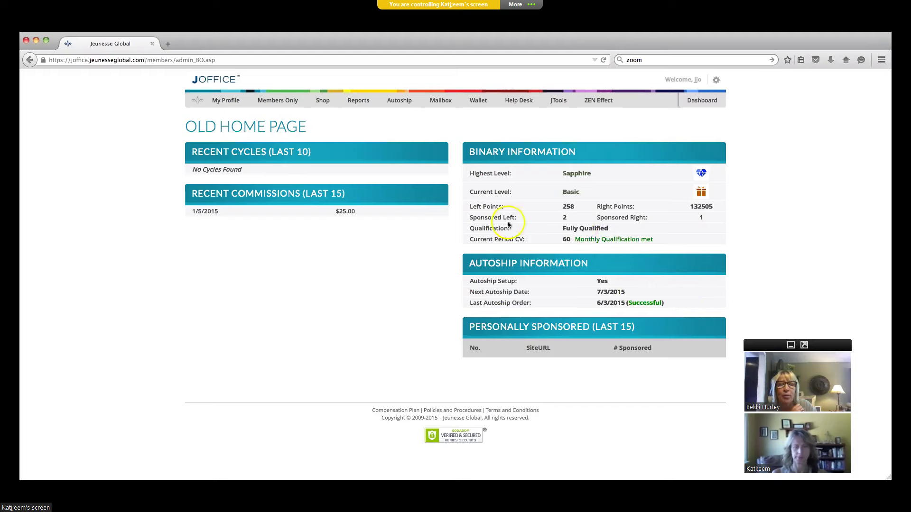
Step: Open My Profile and review the personal information, communications, password, replicated site and lock placement sections
{"action": "left_click", "coordinate": [226, 100]}
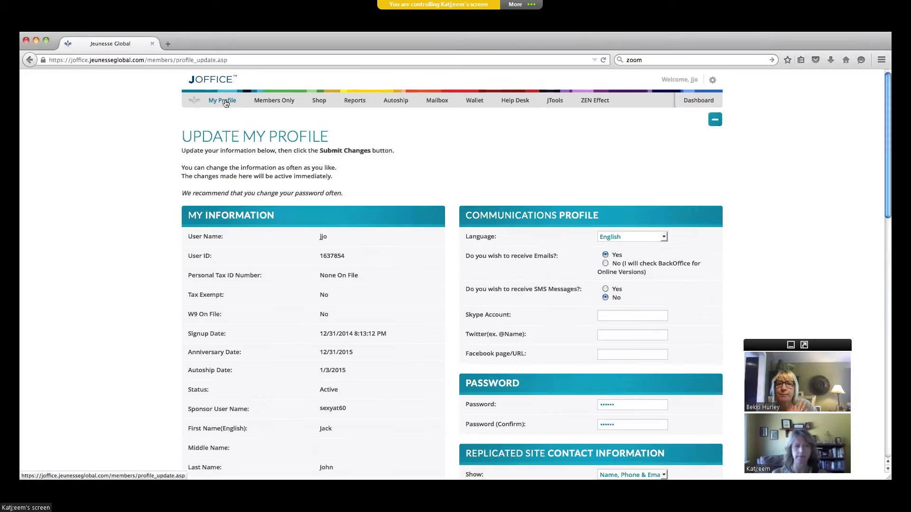
{"action": "scroll", "coordinate": [373, 156], "scroll_direction": "down", "scroll_amount": 1}
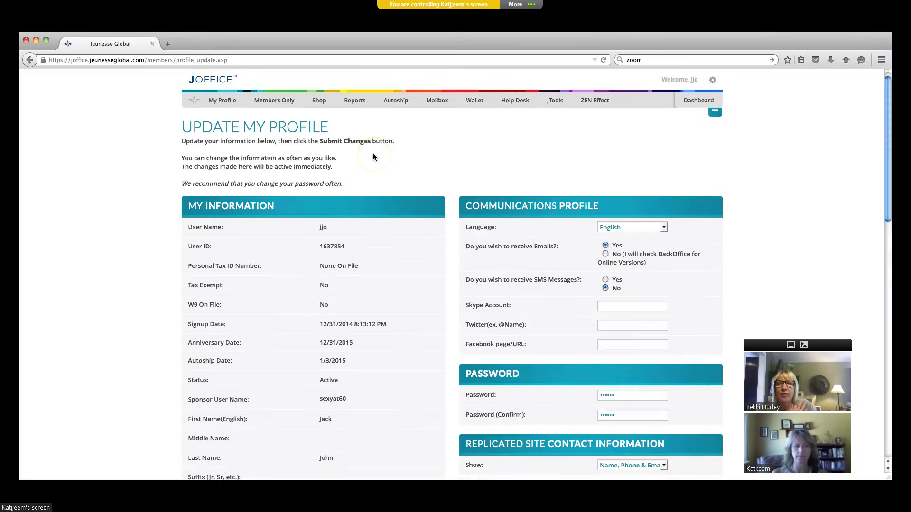
{"action": "scroll", "coordinate": [373, 157], "scroll_direction": "down", "scroll_amount": 1}
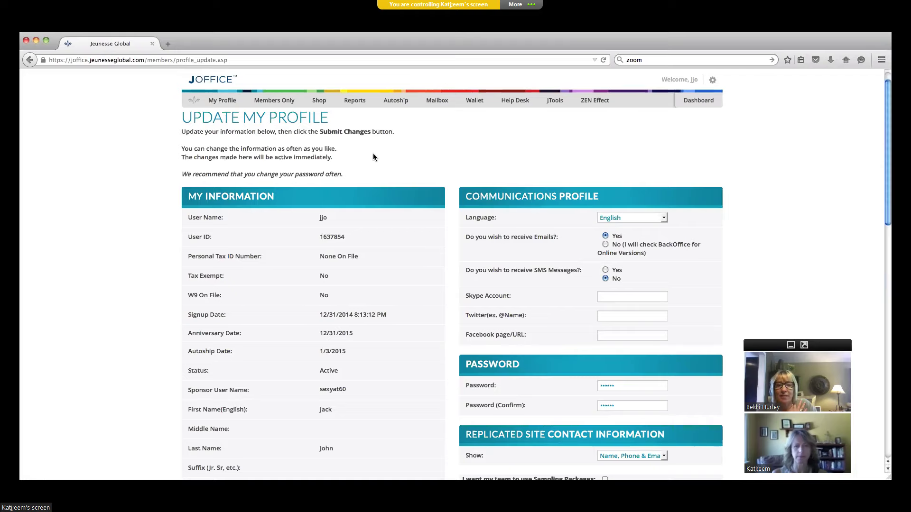
{"action": "scroll", "coordinate": [385, 179], "scroll_direction": "down", "scroll_amount": 3}
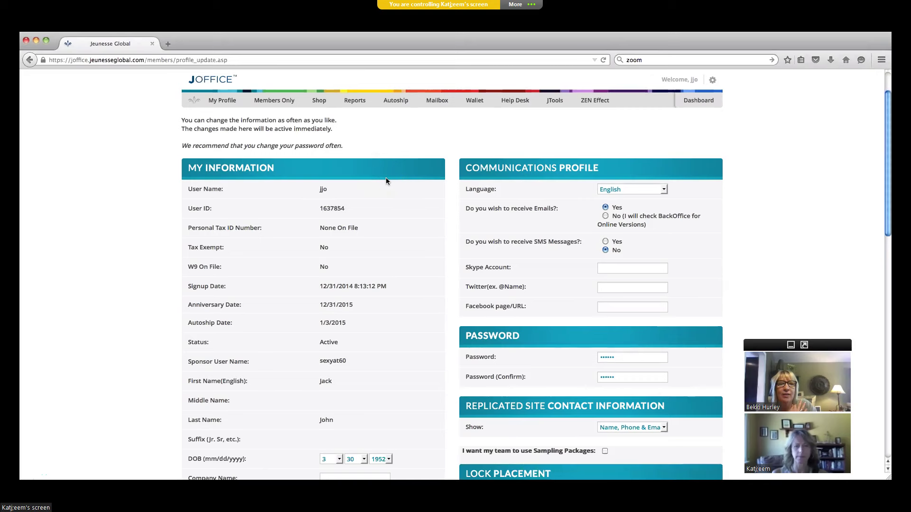
{"action": "scroll", "coordinate": [398, 178], "scroll_direction": "down", "scroll_amount": 10}
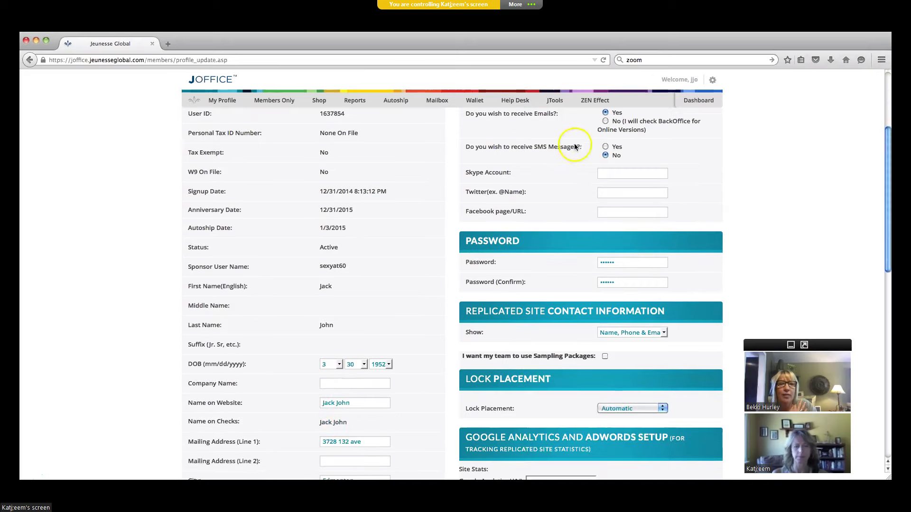
{"action": "scroll", "coordinate": [631, 167], "scroll_direction": "down", "scroll_amount": 2}
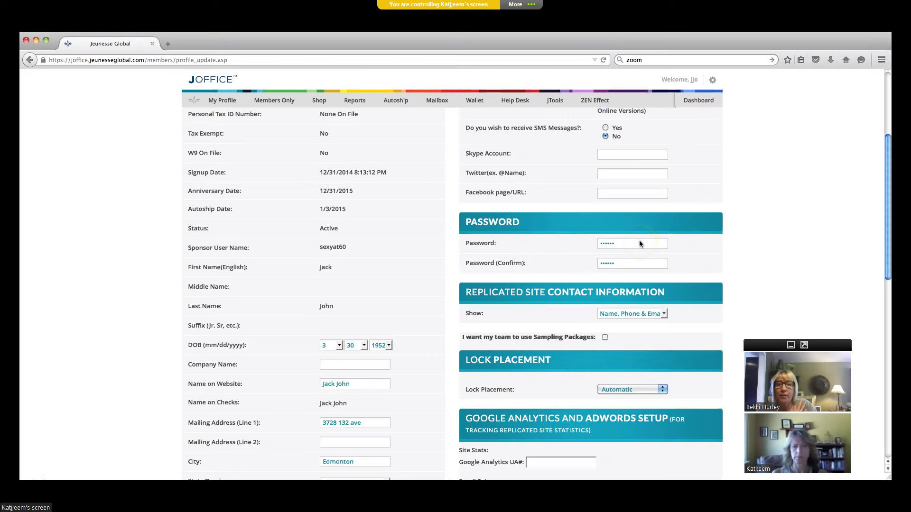
{"action": "scroll", "coordinate": [639, 243], "scroll_direction": "down", "scroll_amount": 8}
{"action": "scroll", "coordinate": [639, 240], "scroll_direction": "down", "scroll_amount": 14}
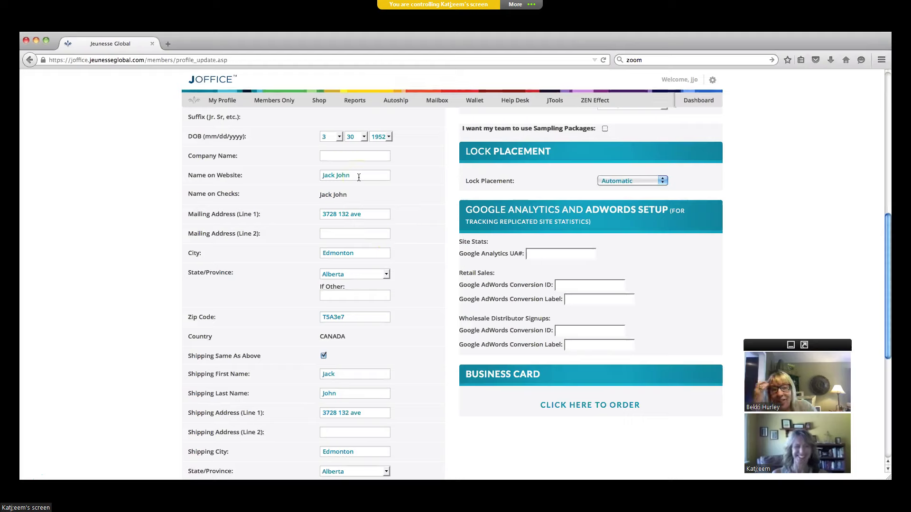
Step: Examine the Name on Website field in the profile's personal information
{"action": "left_click", "coordinate": [325, 176]}
{"action": "left_click", "coordinate": [351, 177]}
{"action": "left_click", "coordinate": [356, 176]}
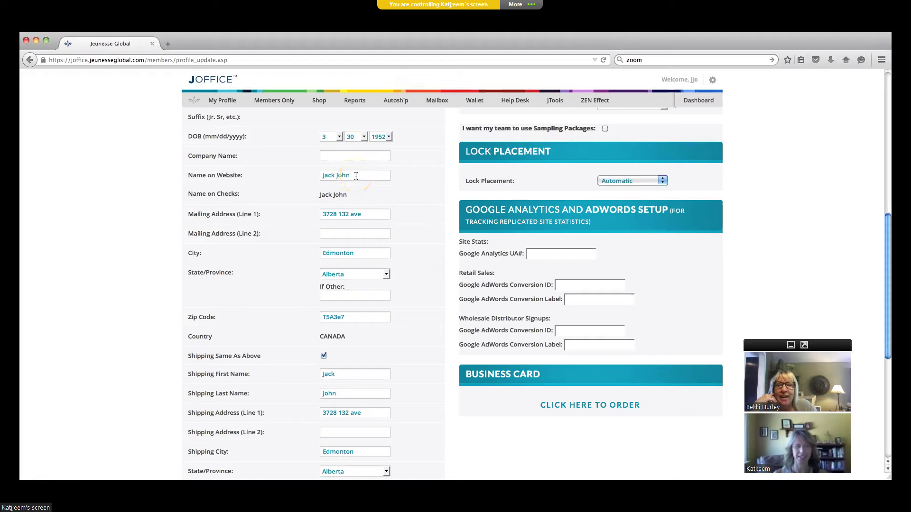
{"action": "left_click", "coordinate": [327, 175]}
{"action": "left_click", "coordinate": [365, 180]}
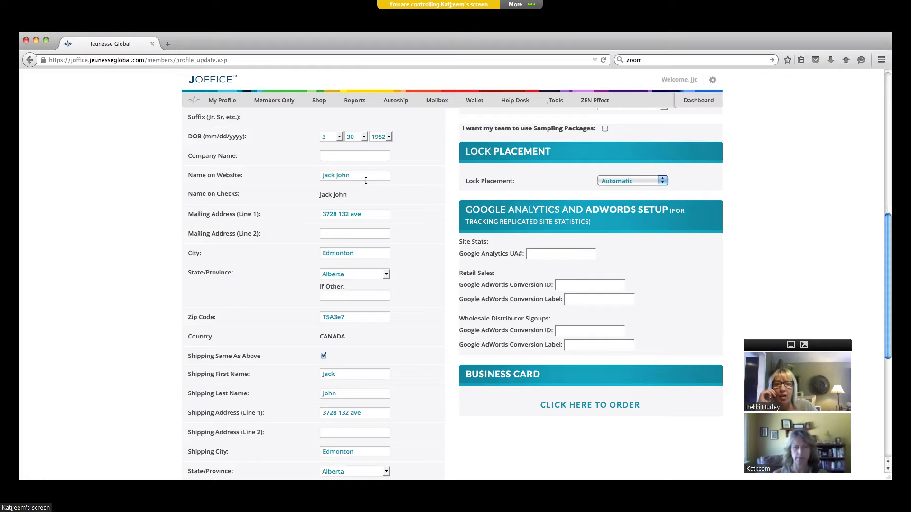
Step: Review the profile's mailing and shipping address, contact details, replicated site, Google Analytics and business card sections through to the end of the form
{"action": "scroll", "coordinate": [384, 193], "scroll_direction": "down", "scroll_amount": 5}
{"action": "scroll", "coordinate": [384, 193], "scroll_direction": "down", "scroll_amount": 4}
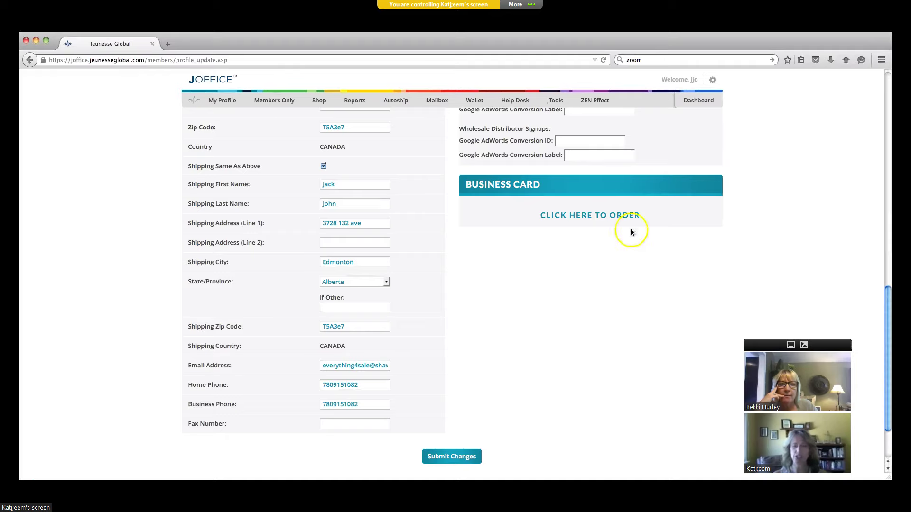
{"action": "left_click_drag", "start_coordinate": [887, 311], "coordinate": [889, 187]}
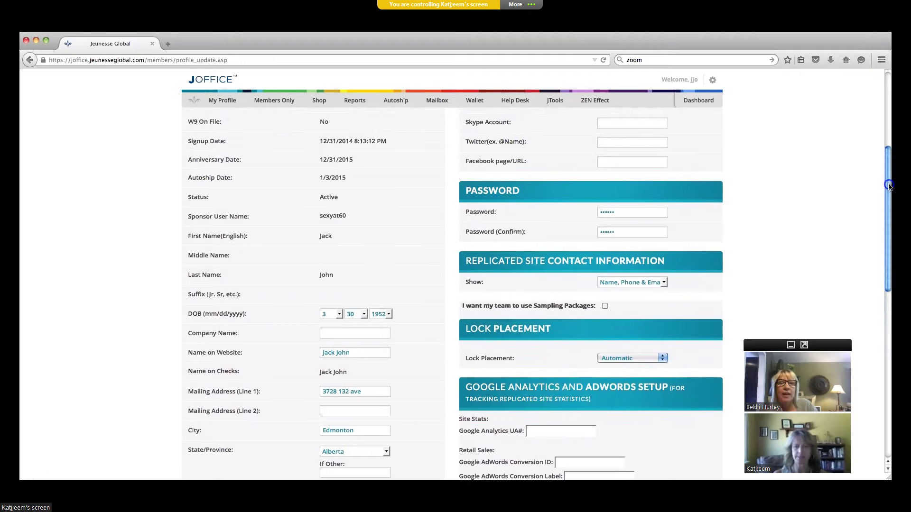
{"action": "scroll", "coordinate": [881, 365], "scroll_direction": "down", "scroll_amount": 6}
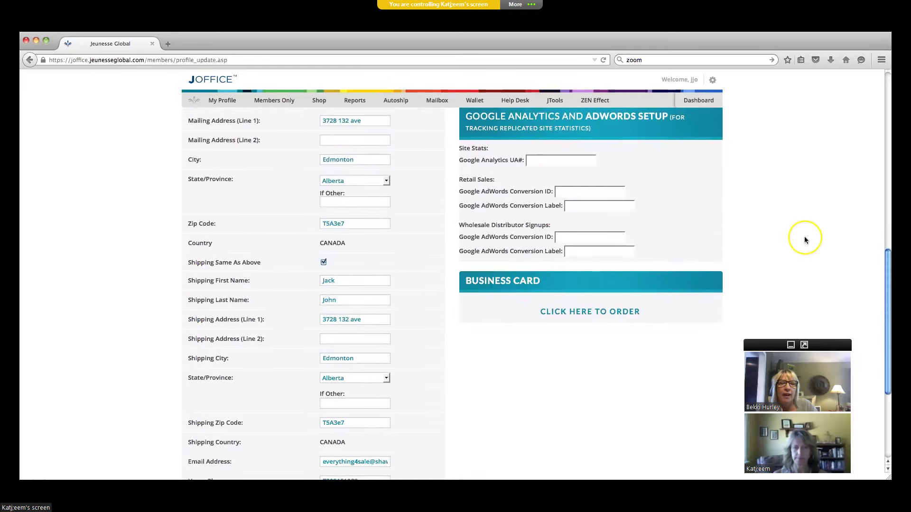
{"action": "scroll", "coordinate": [804, 240], "scroll_direction": "down", "scroll_amount": 4}
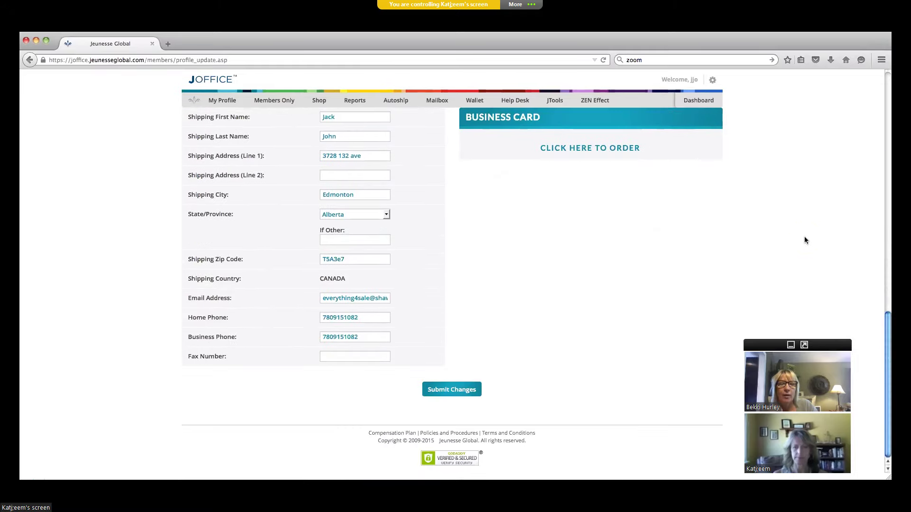
Step: Check the submit option at the end of the profile form and return to the start of the profile page
{"action": "left_click", "coordinate": [733, 279]}
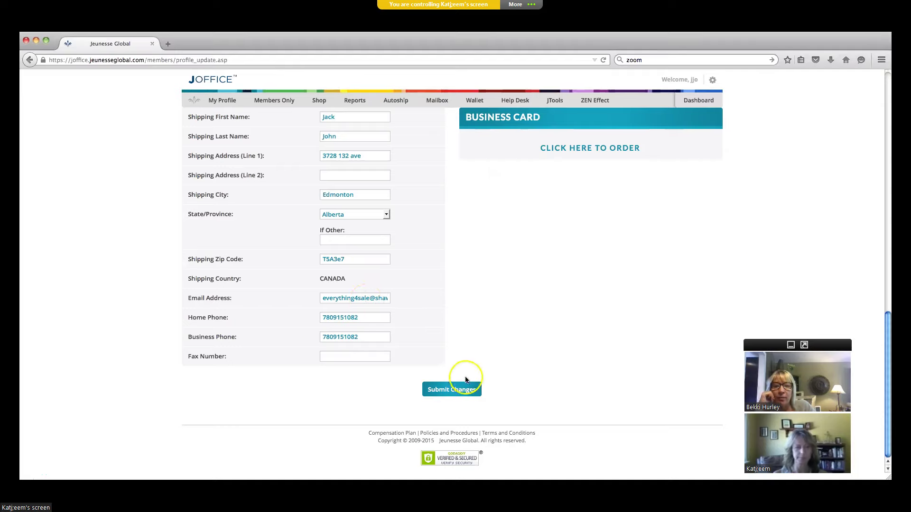
{"action": "left_click", "coordinate": [464, 393]}
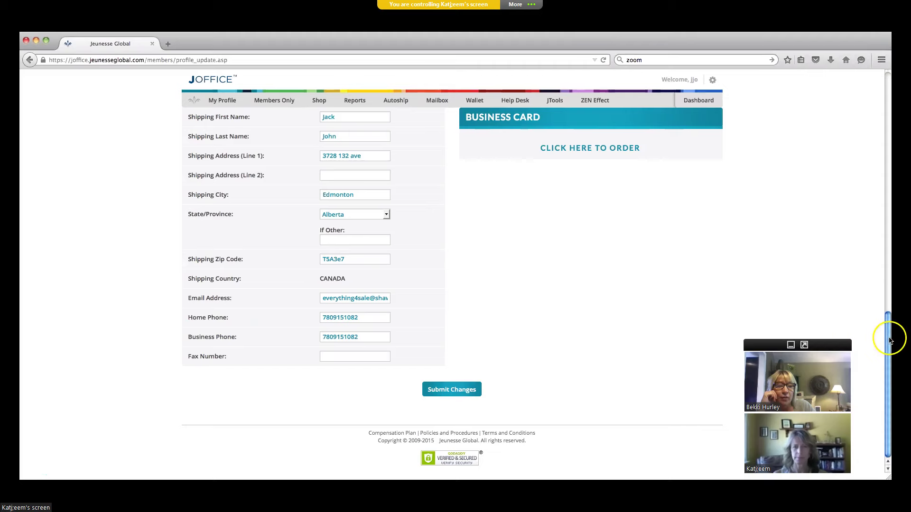
{"action": "scroll", "coordinate": [891, 332], "scroll_direction": "up", "scroll_amount": 3}
{"action": "scroll", "coordinate": [894, 267], "scroll_direction": "up", "scroll_amount": 5}
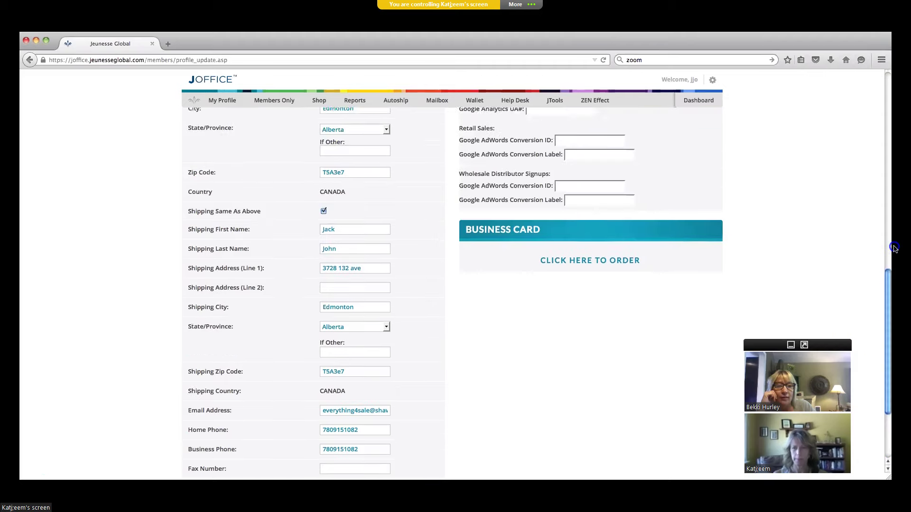
{"action": "scroll", "coordinate": [890, 154], "scroll_direction": "up", "scroll_amount": 9}
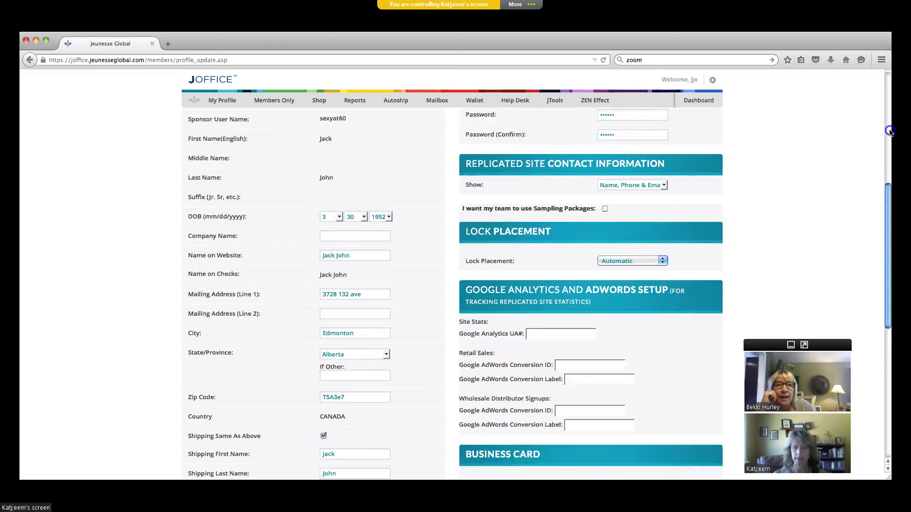
{"action": "scroll", "coordinate": [889, 111], "scroll_direction": "up", "scroll_amount": 4}
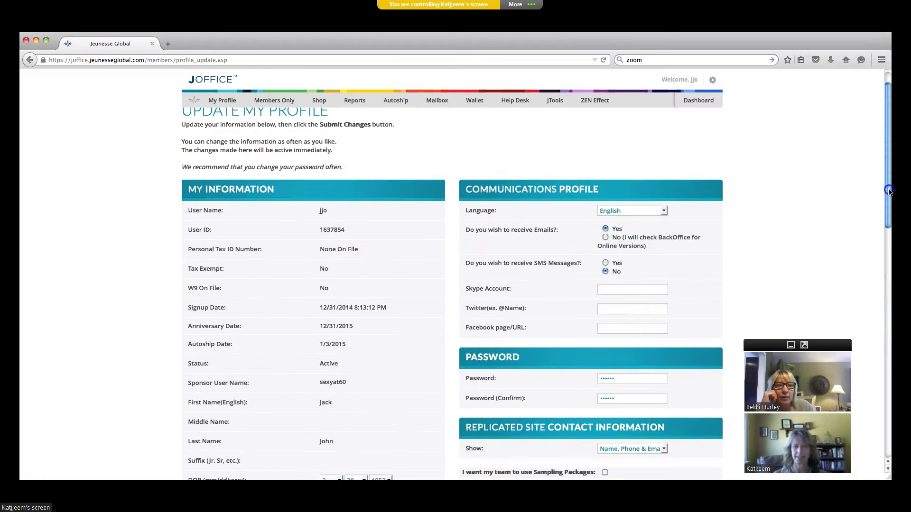
Step: Examine the Lock Placement choices in the profile and where changes to the form are submitted
{"action": "left_click_drag", "start_coordinate": [889, 228], "coordinate": [890, 307]}
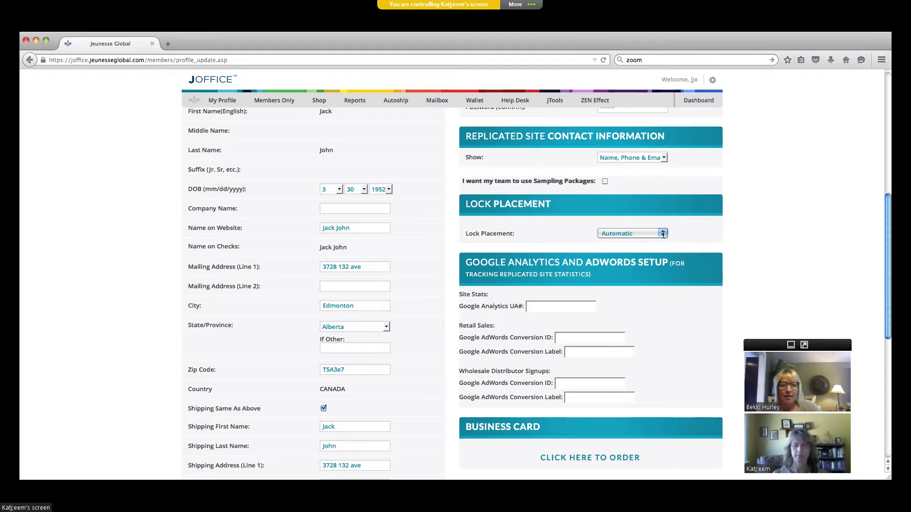
{"action": "scroll", "coordinate": [889, 220], "scroll_direction": "up", "scroll_amount": 1}
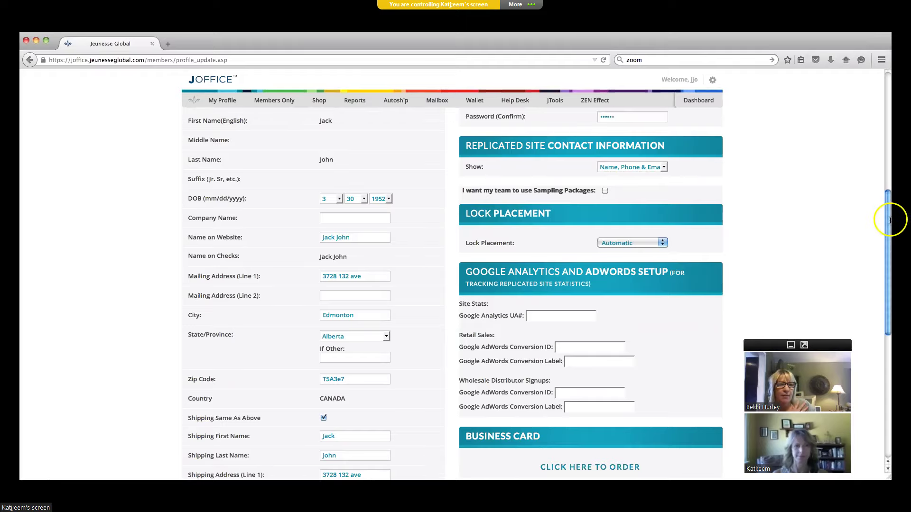
{"action": "left_click", "coordinate": [663, 243]}
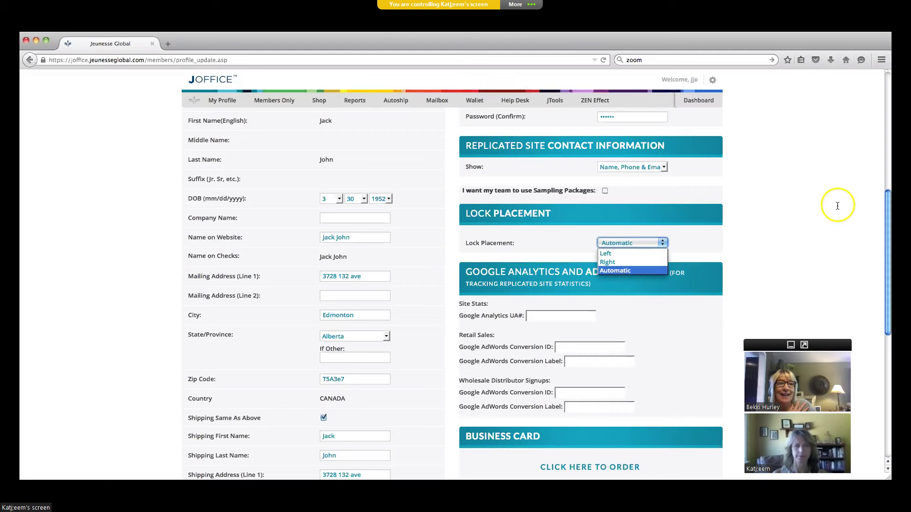
{"action": "scroll", "coordinate": [809, 247], "scroll_direction": "down", "scroll_amount": 1}
{"action": "scroll", "coordinate": [809, 247], "scroll_direction": "down", "scroll_amount": 7}
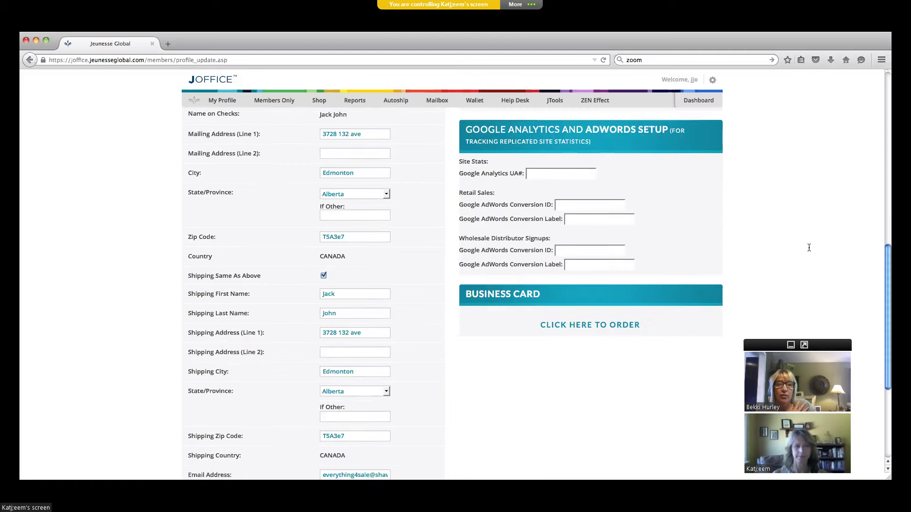
{"action": "scroll", "coordinate": [809, 247], "scroll_direction": "down", "scroll_amount": 2}
{"action": "left_click", "coordinate": [467, 433]}
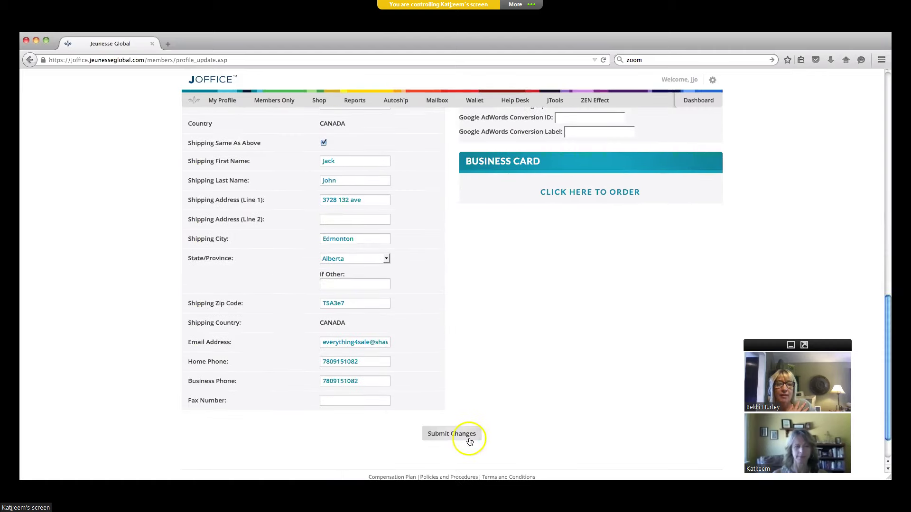
{"action": "scroll", "coordinate": [599, 331], "scroll_direction": "up", "scroll_amount": 8}
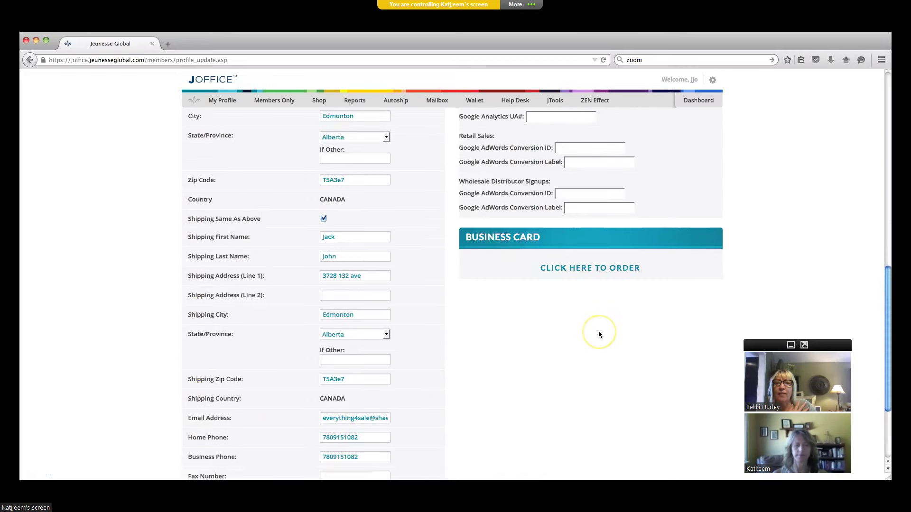
Step: Open the Distributor Information page from the members-only resources
{"action": "mouse_move", "coordinate": [275, 103]}
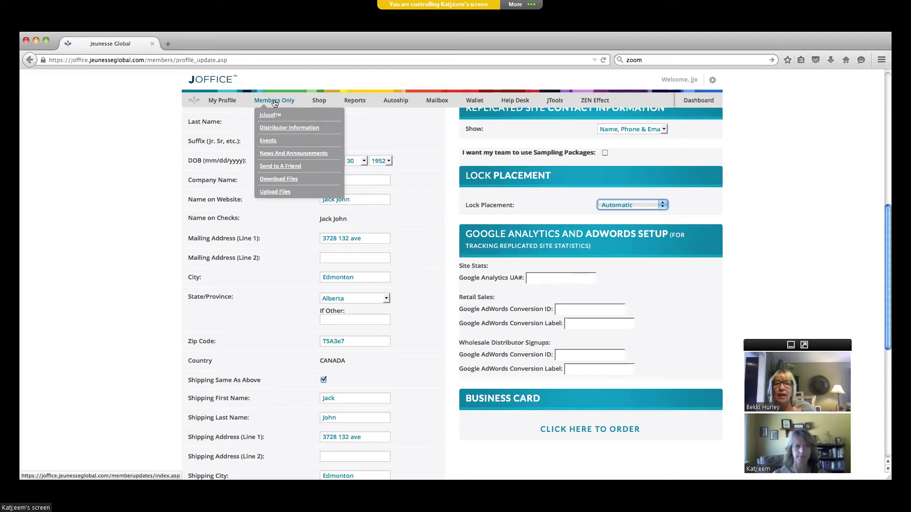
{"action": "left_click", "coordinate": [266, 117]}
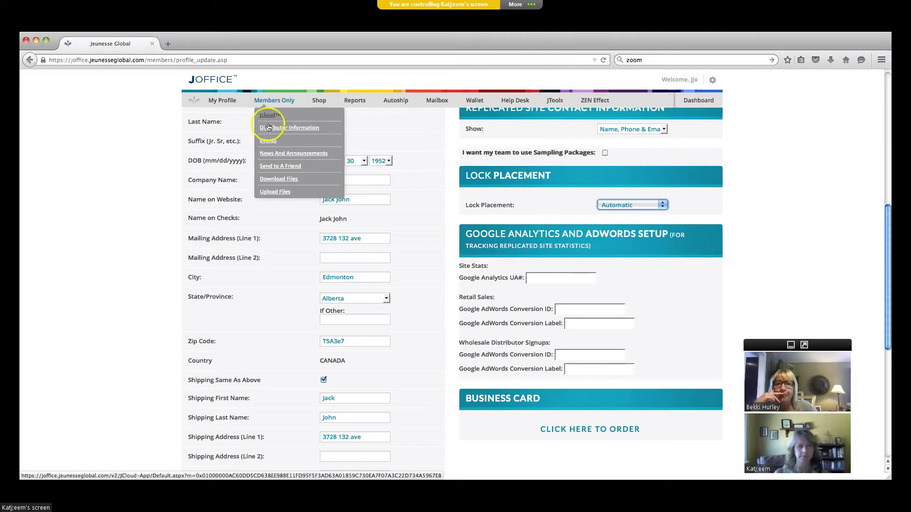
{"action": "left_click", "coordinate": [271, 132]}
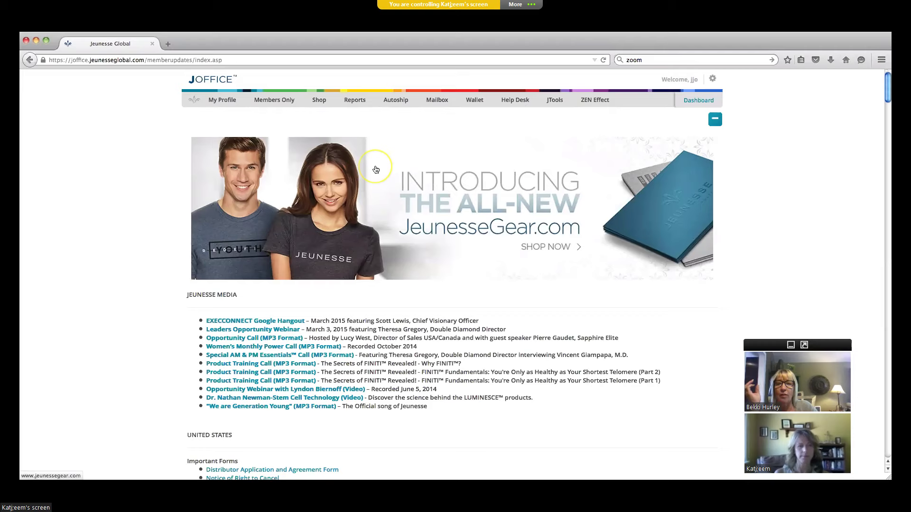
Step: Review the JeunesseGear banner and the Jeunesse Media list of calls, webinars and videos on the Distributor Information page
{"action": "left_click", "coordinate": [481, 204]}
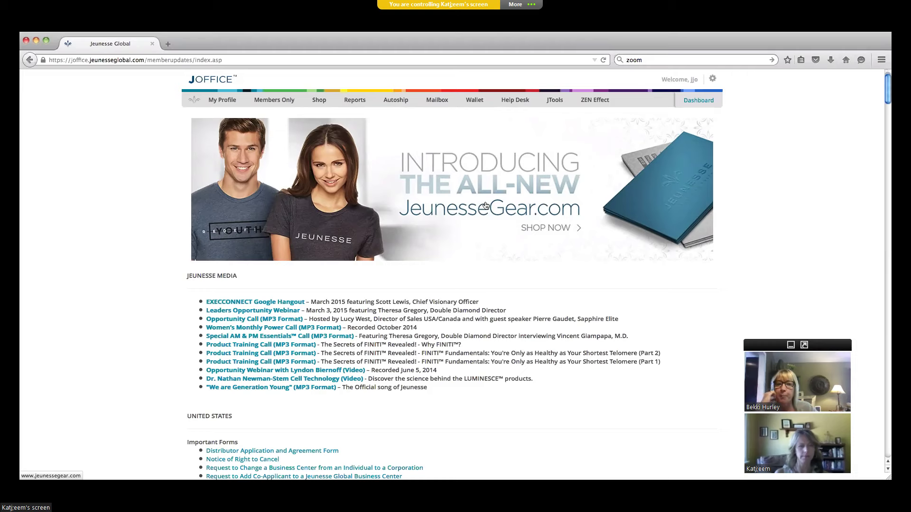
{"action": "scroll", "coordinate": [372, 275], "scroll_direction": "down", "scroll_amount": 1}
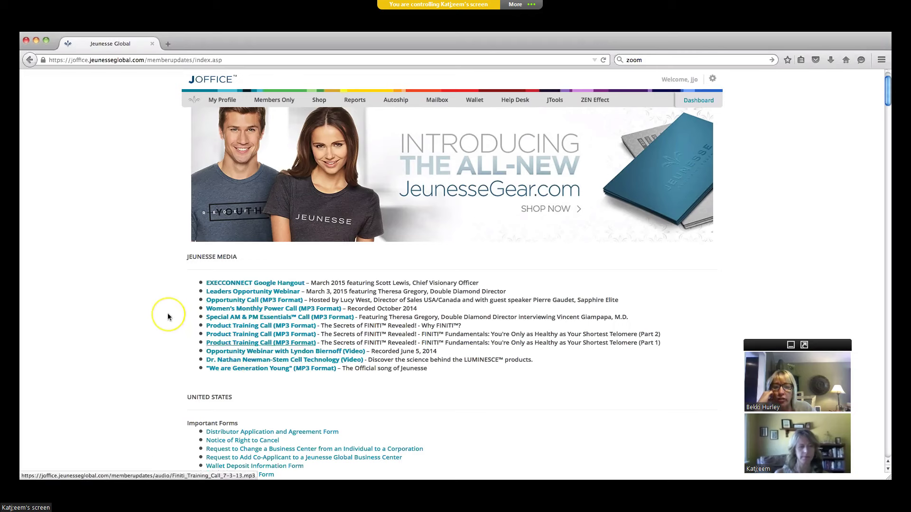
{"action": "scroll", "coordinate": [167, 313], "scroll_direction": "down", "scroll_amount": 3}
{"action": "left_click", "coordinate": [282, 279]}
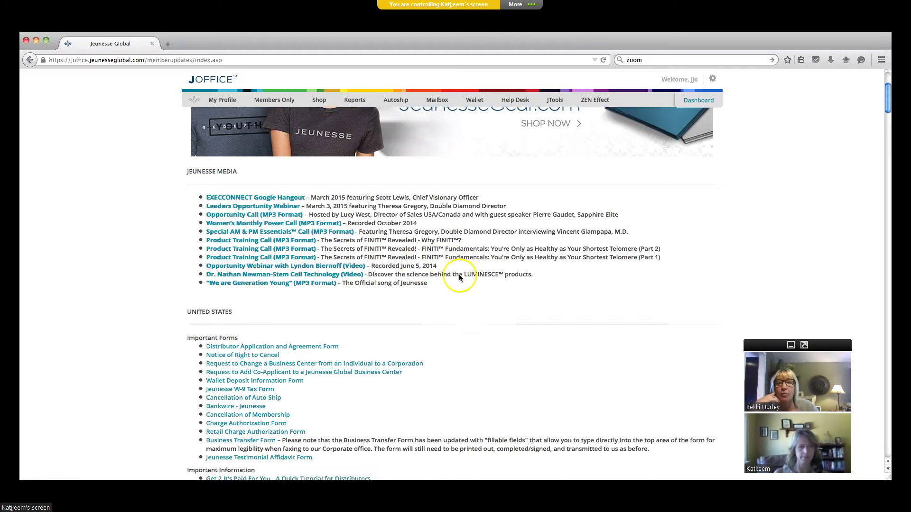
{"action": "scroll", "coordinate": [459, 276], "scroll_direction": "down", "scroll_amount": 2}
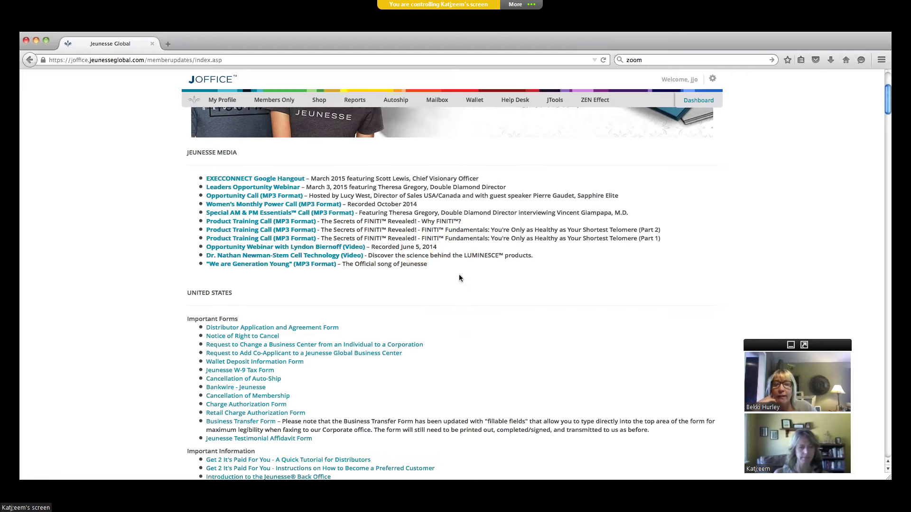
{"action": "scroll", "coordinate": [460, 278], "scroll_direction": "down", "scroll_amount": 2}
{"action": "scroll", "coordinate": [459, 279], "scroll_direction": "down", "scroll_amount": 1}
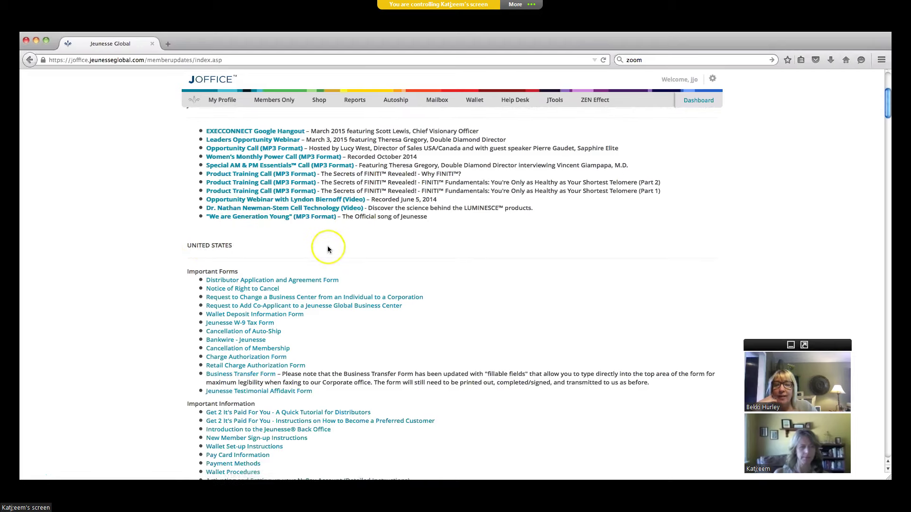
Step: Examine the United States important forms, important information and Jeunesse marketing tools, including the wallet deposit and W-9 tax forms
{"action": "scroll", "coordinate": [327, 246], "scroll_direction": "down", "scroll_amount": 2}
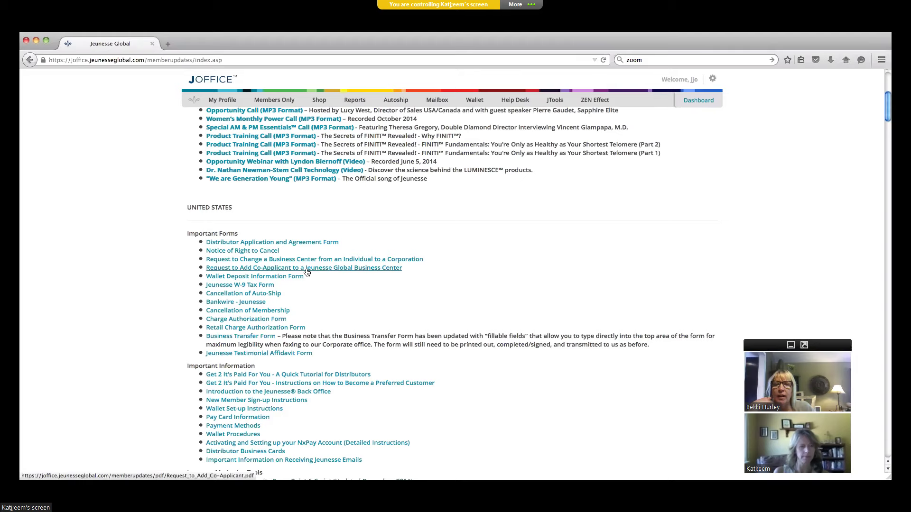
{"action": "left_click", "coordinate": [256, 282]}
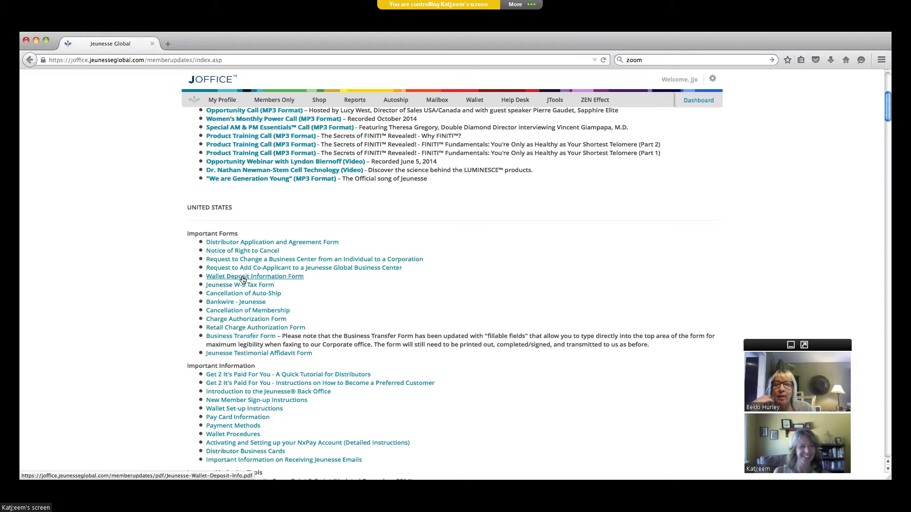
{"action": "left_click", "coordinate": [242, 286]}
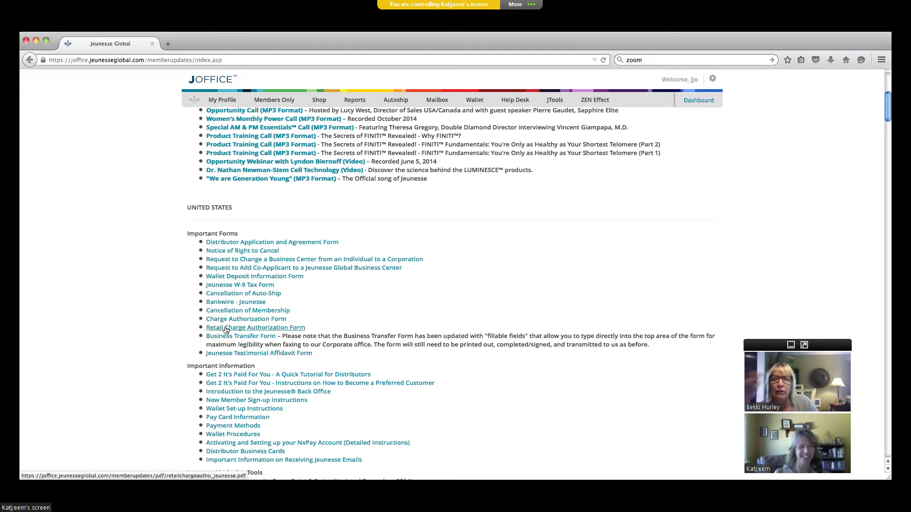
{"action": "scroll", "coordinate": [242, 328], "scroll_direction": "down", "scroll_amount": 1}
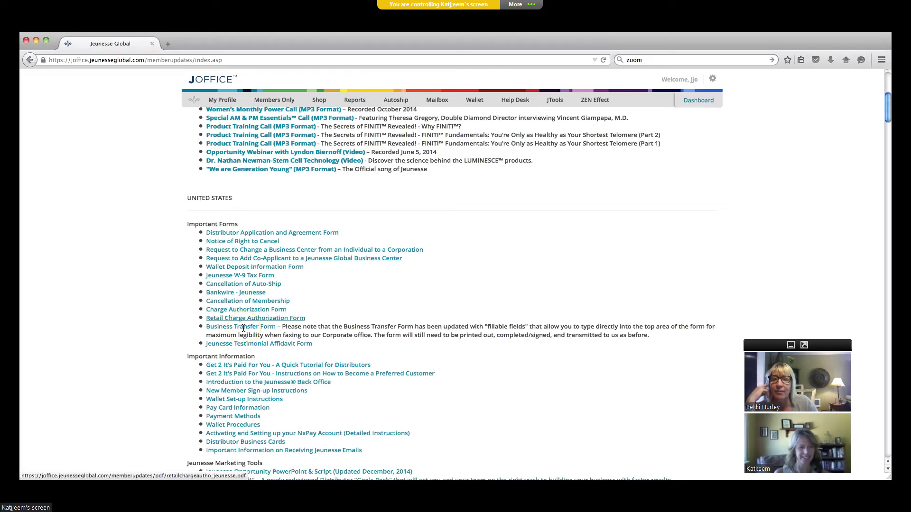
{"action": "scroll", "coordinate": [244, 328], "scroll_direction": "down", "scroll_amount": 5}
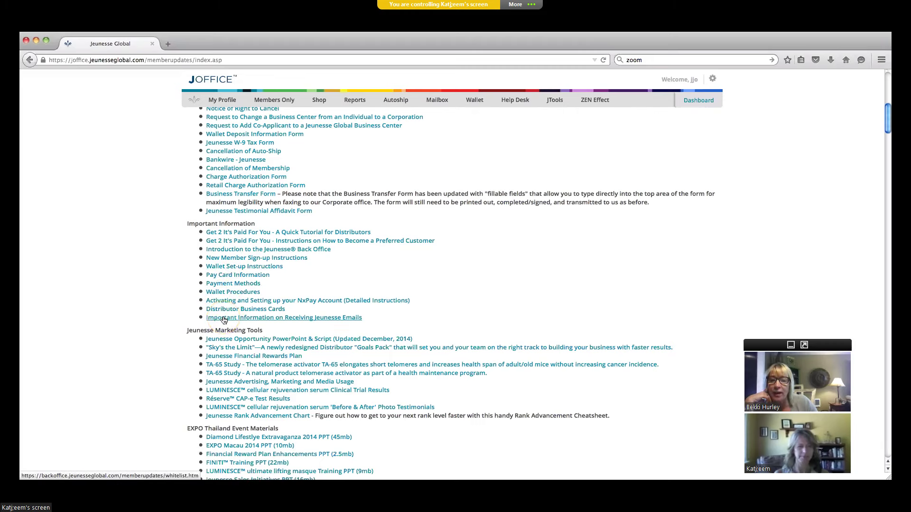
{"action": "scroll", "coordinate": [166, 273], "scroll_direction": "down", "scroll_amount": 3}
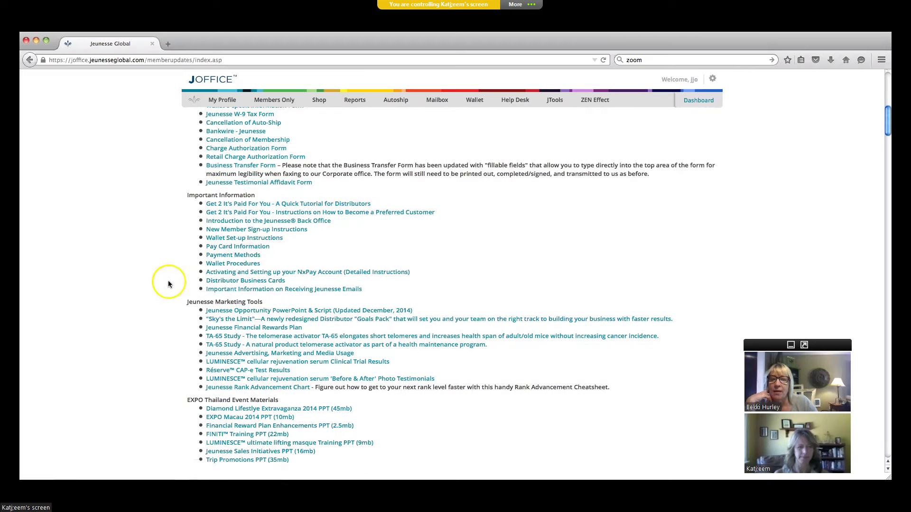
Step: Look through the resources for Africa, Australia / New Zealand, Canada, China / Taiwan, Colombia and Europe, and return to the page's start
{"action": "scroll", "coordinate": [190, 319], "scroll_direction": "down", "scroll_amount": 6}
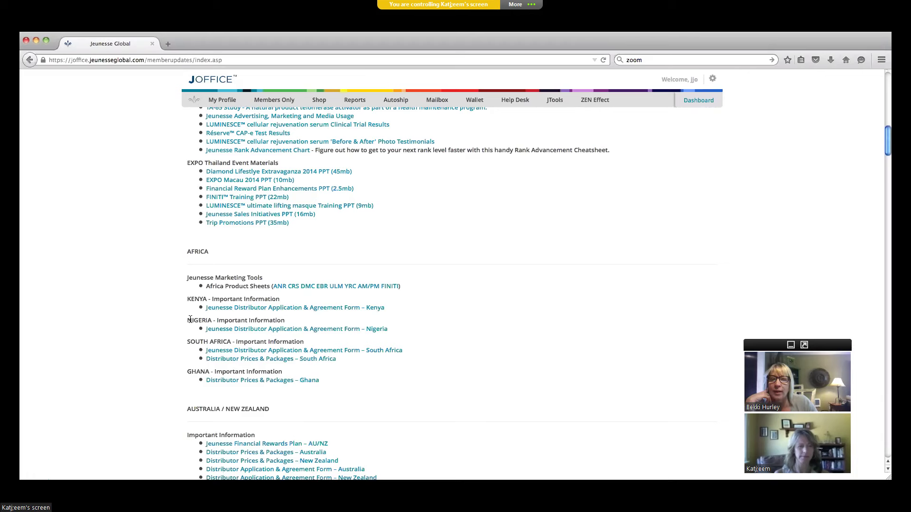
{"action": "scroll", "coordinate": [190, 320], "scroll_direction": "down", "scroll_amount": 8}
{"action": "scroll", "coordinate": [190, 320], "scroll_direction": "down", "scroll_amount": 3}
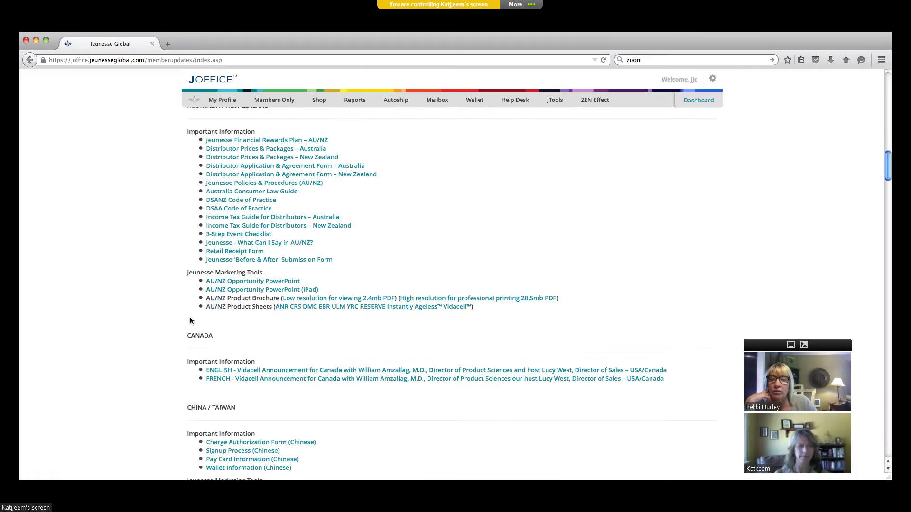
{"action": "scroll", "coordinate": [190, 321], "scroll_direction": "down", "scroll_amount": 6}
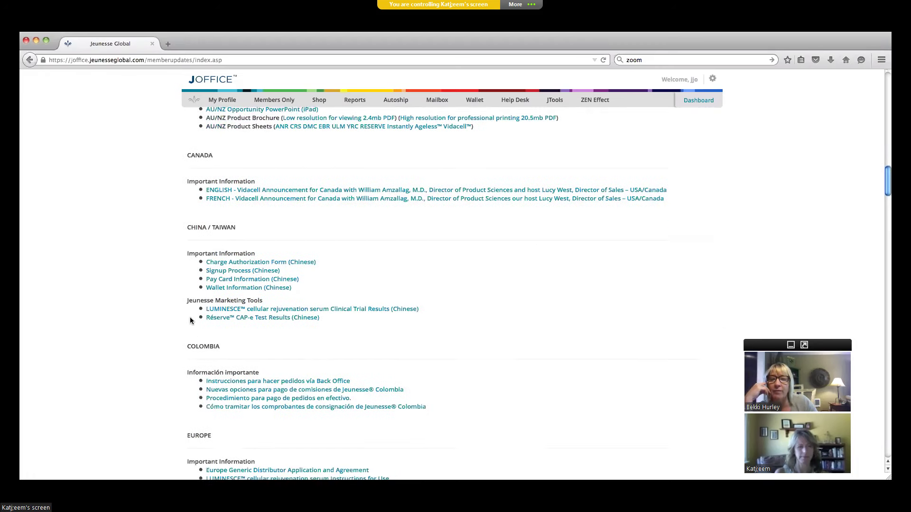
{"action": "scroll", "coordinate": [190, 320], "scroll_direction": "down", "scroll_amount": 2}
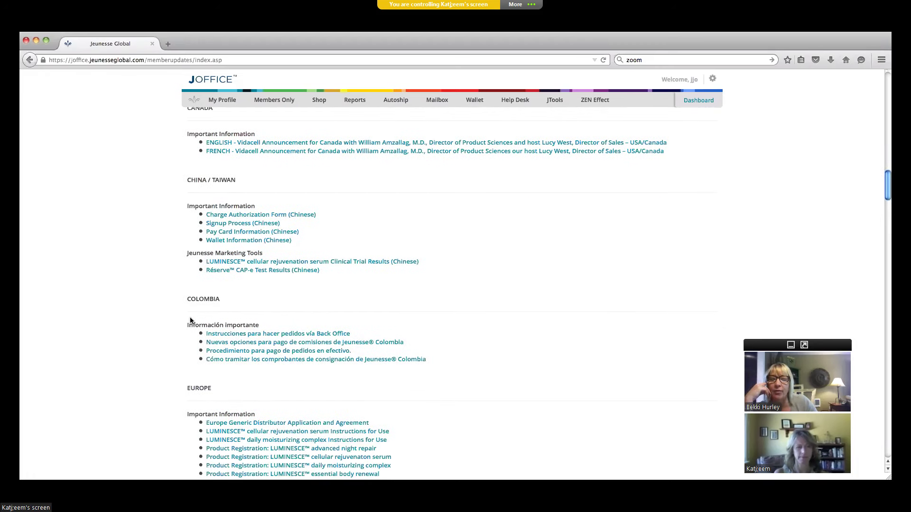
{"action": "scroll", "coordinate": [650, 278], "scroll_direction": "down", "scroll_amount": 6}
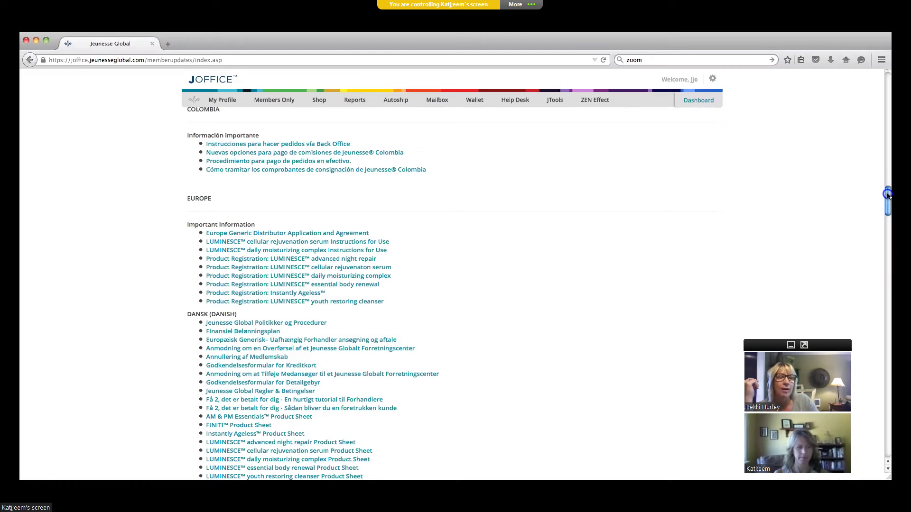
{"action": "scroll", "coordinate": [887, 180], "scroll_direction": "up", "scroll_amount": 4}
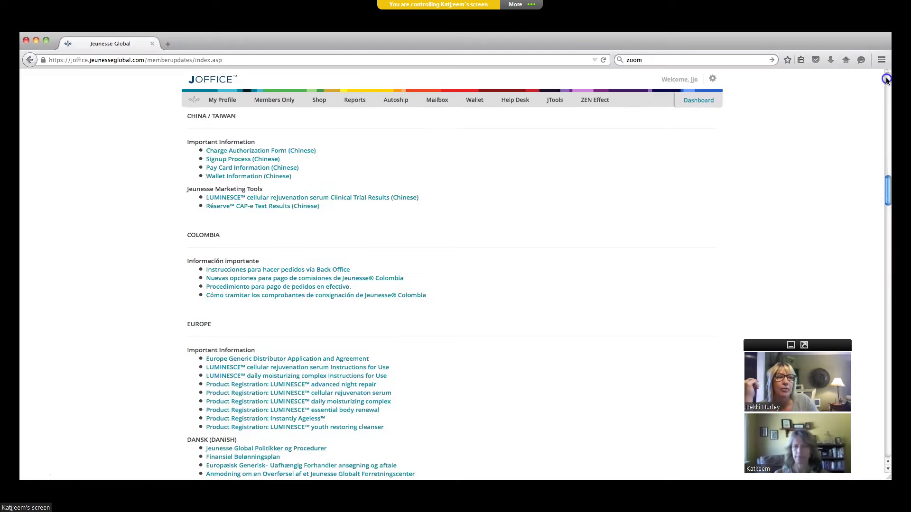
{"action": "scroll", "coordinate": [887, 77], "scroll_direction": "up", "scroll_amount": 10}
{"action": "scroll", "coordinate": [886, 73], "scroll_direction": "up", "scroll_amount": 10}
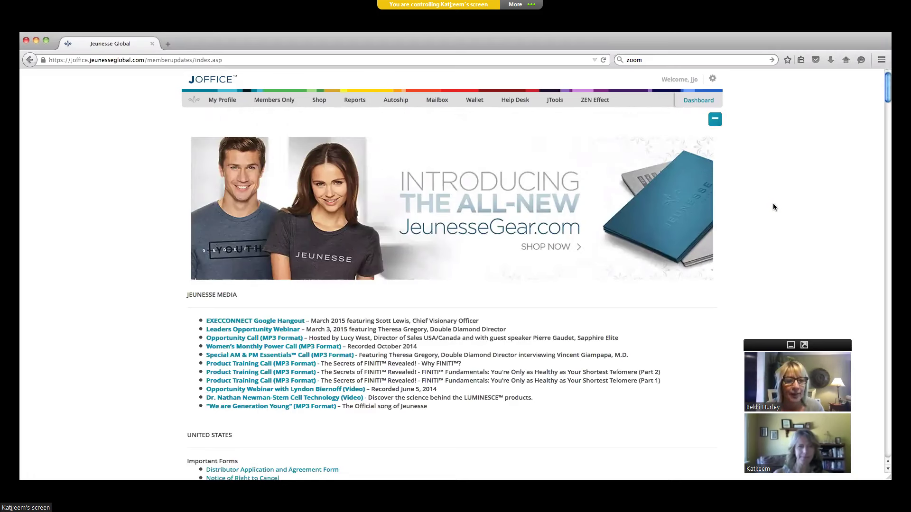
Step: Look over the members-only choices and open the Shop to reach the shipping country selection
{"action": "mouse_move", "coordinate": [274, 100]}
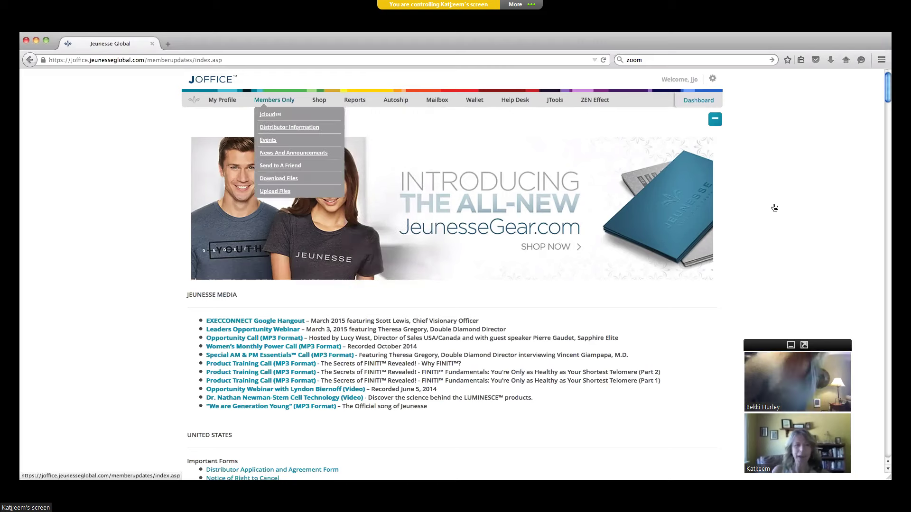
{"action": "mouse_move", "coordinate": [320, 100]}
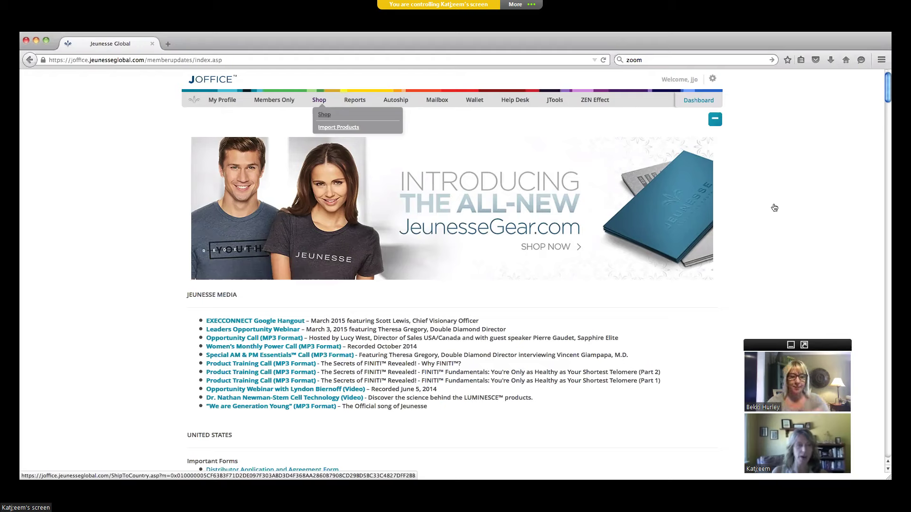
{"action": "left_click", "coordinate": [325, 117]}
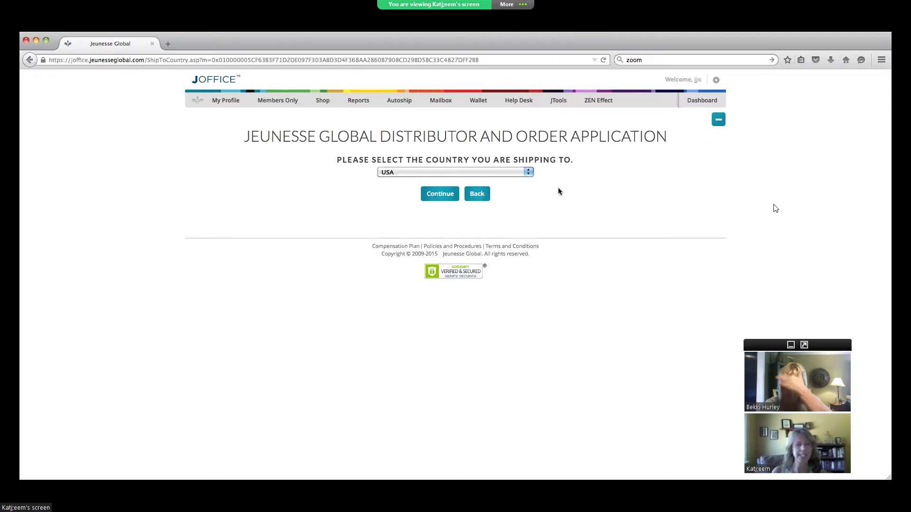
Step: Look through the shipping countries, choose Canada and continue to its shopping cart
{"action": "left_click", "coordinate": [528, 174]}
{"action": "scroll", "coordinate": [496, 225], "scroll_direction": "up", "scroll_amount": 10}
{"action": "scroll", "coordinate": [496, 225], "scroll_direction": "up", "scroll_amount": 5}
{"action": "scroll", "coordinate": [496, 225], "scroll_direction": "down", "scroll_amount": 1}
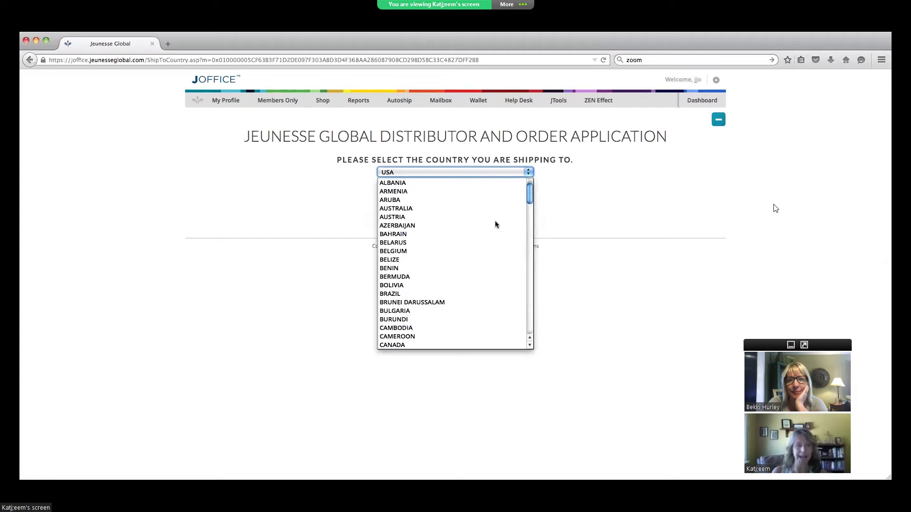
{"action": "scroll", "coordinate": [496, 224], "scroll_direction": "down", "scroll_amount": 20}
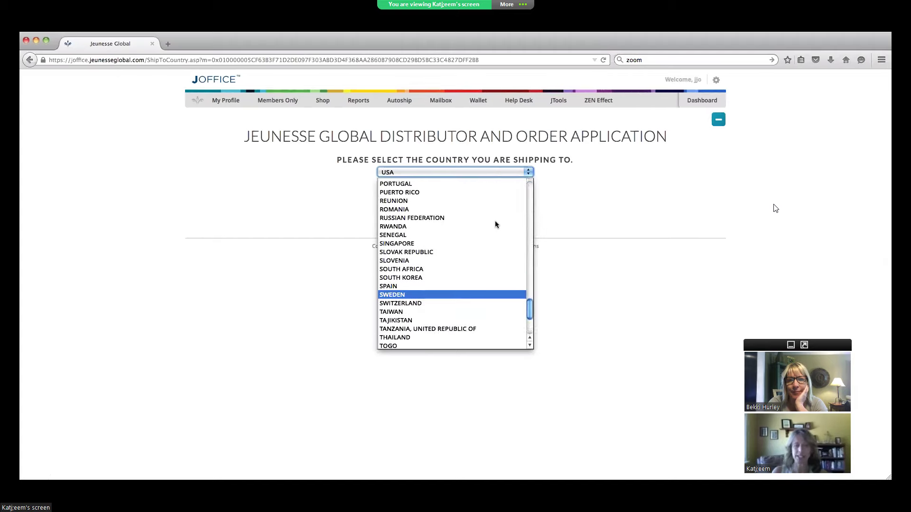
{"action": "scroll", "coordinate": [496, 225], "scroll_direction": "up", "scroll_amount": 20}
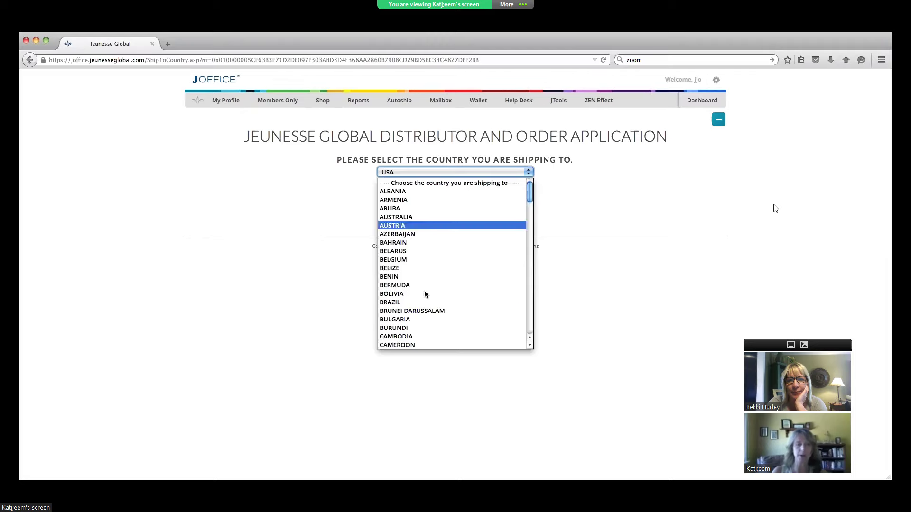
{"action": "scroll", "coordinate": [422, 299], "scroll_direction": "down", "scroll_amount": 5}
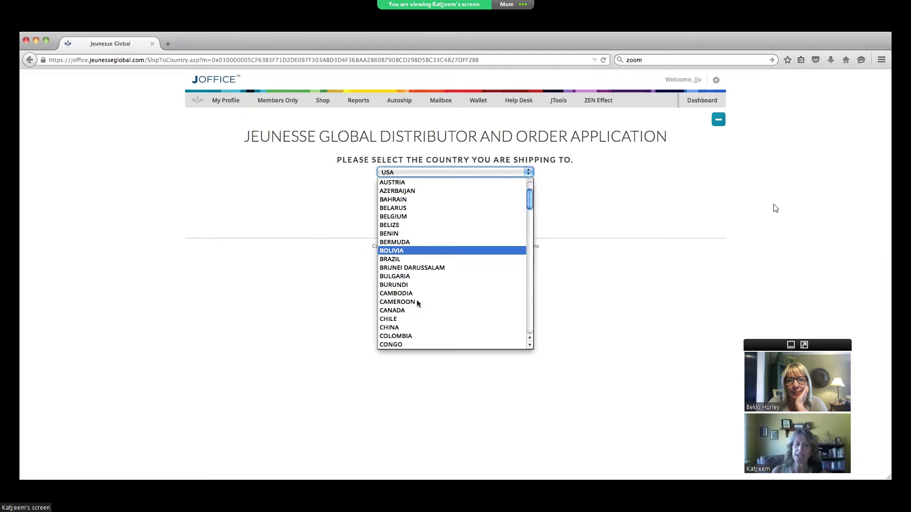
{"action": "left_click", "coordinate": [404, 311]}
{"action": "left_click", "coordinate": [437, 194]}
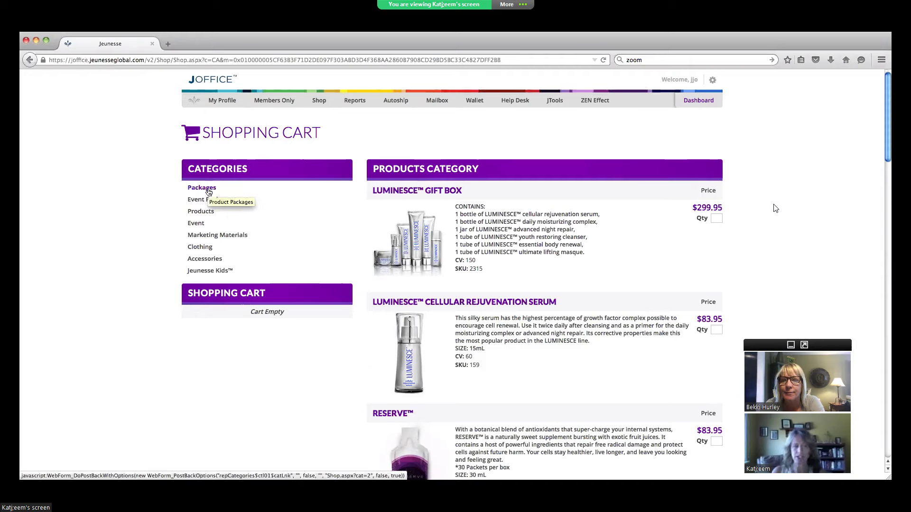
Step: View the Packages category, and browse the Products category from the LUMINESCE gift box to the replacement paycard
{"action": "left_click", "coordinate": [208, 191]}
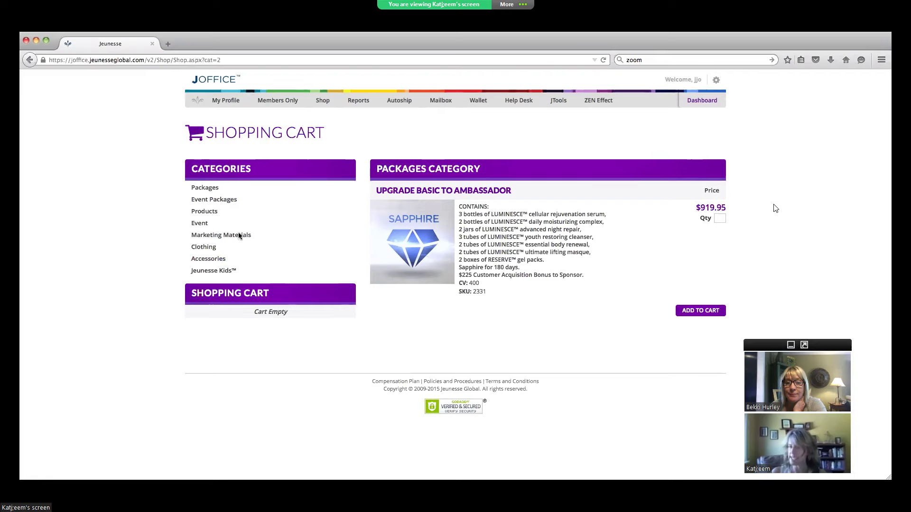
{"action": "left_click", "coordinate": [213, 216]}
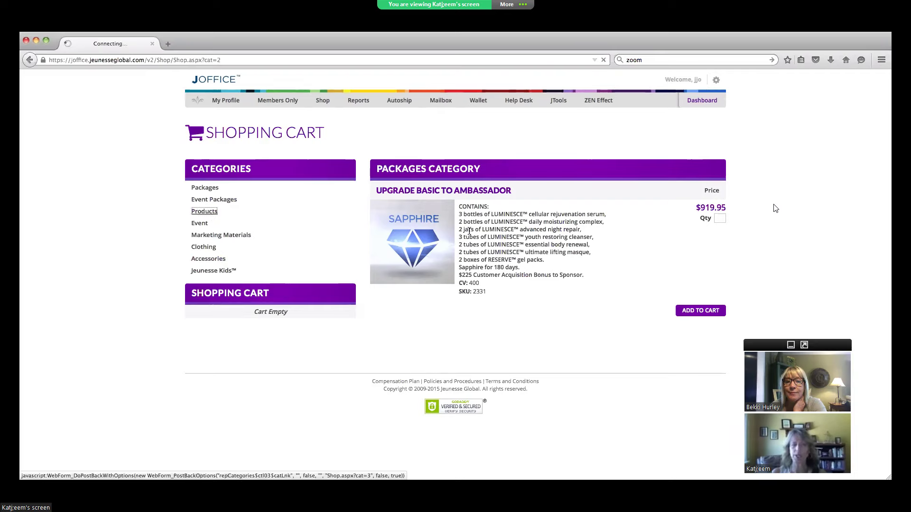
{"action": "scroll", "coordinate": [490, 223], "scroll_direction": "down", "scroll_amount": 3}
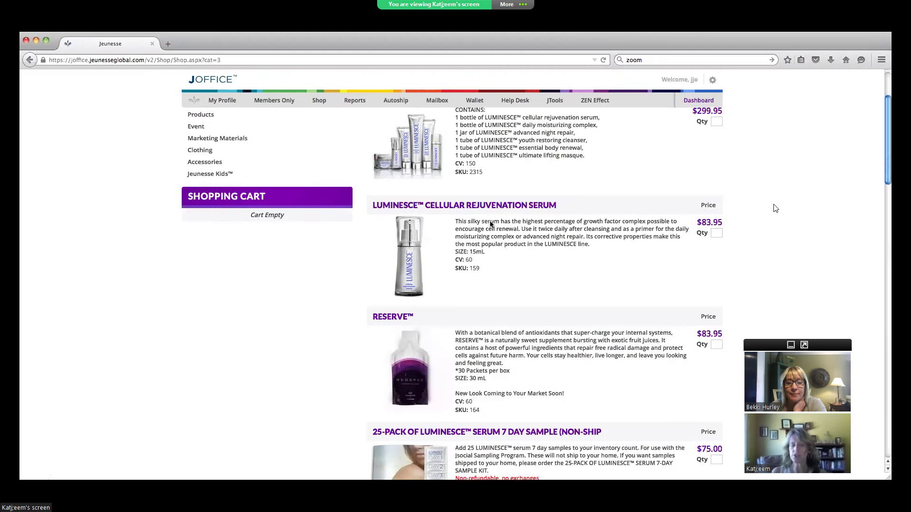
{"action": "scroll", "coordinate": [491, 225], "scroll_direction": "down", "scroll_amount": 5}
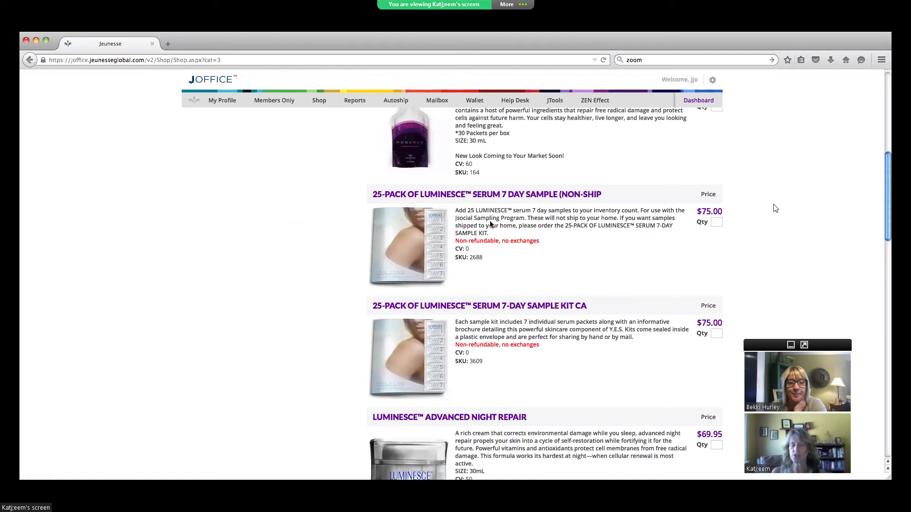
{"action": "scroll", "coordinate": [490, 223], "scroll_direction": "down", "scroll_amount": 4}
{"action": "scroll", "coordinate": [491, 224], "scroll_direction": "down", "scroll_amount": 4}
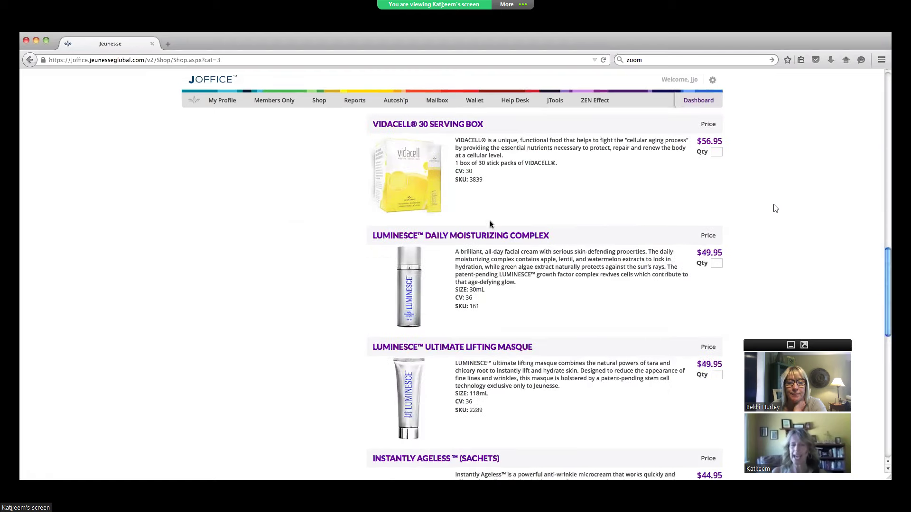
{"action": "scroll", "coordinate": [490, 223], "scroll_direction": "down", "scroll_amount": 4}
{"action": "scroll", "coordinate": [489, 209], "scroll_direction": "down", "scroll_amount": 1}
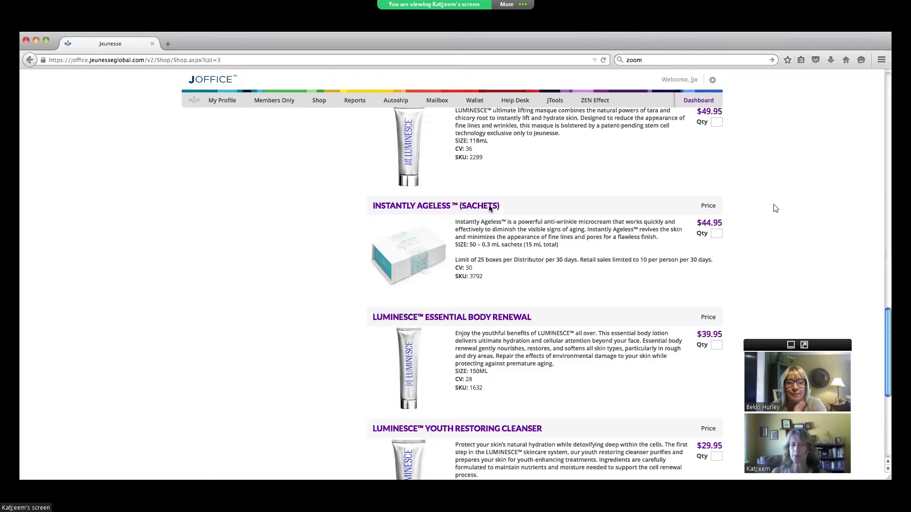
{"action": "scroll", "coordinate": [470, 211], "scroll_direction": "up", "scroll_amount": 1}
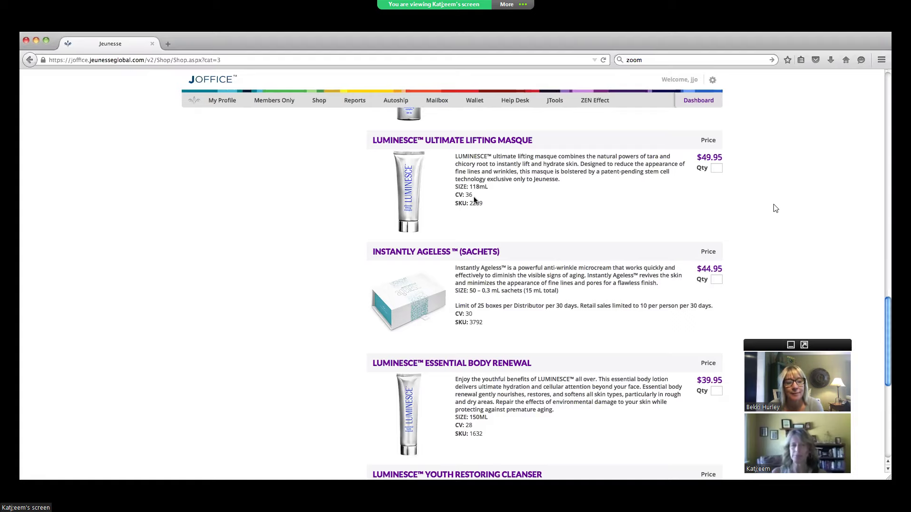
{"action": "scroll", "coordinate": [474, 200], "scroll_direction": "down", "scroll_amount": 5}
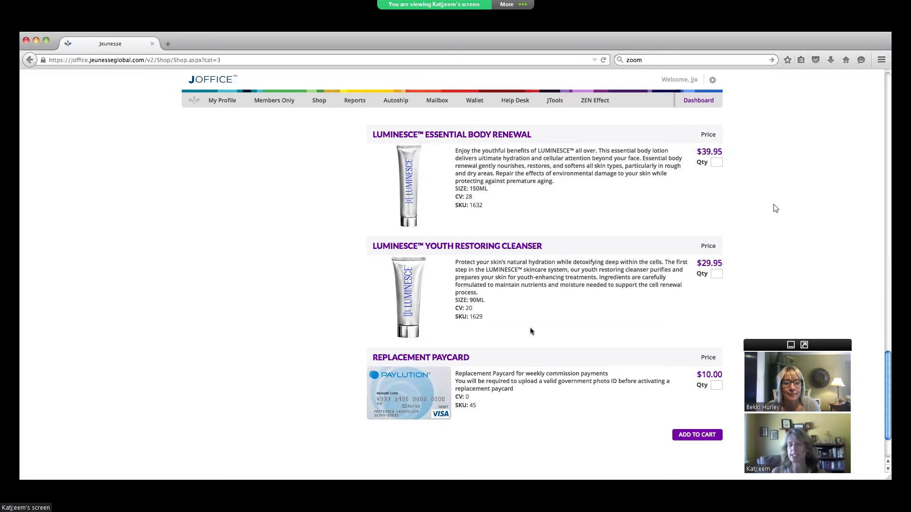
{"action": "scroll", "coordinate": [531, 331], "scroll_direction": "down", "scroll_amount": 2}
Step: Open the Import Products shop and browse its supplements, from AM & PM Essentials through FINITI to the ZEN products
{"action": "scroll", "coordinate": [530, 331], "scroll_direction": "up", "scroll_amount": 7}
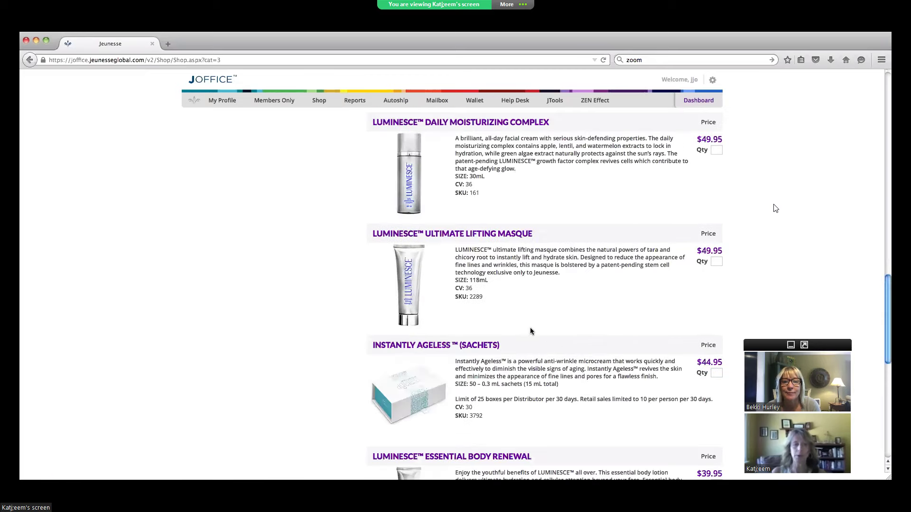
{"action": "scroll", "coordinate": [531, 331], "scroll_direction": "up", "scroll_amount": 5}
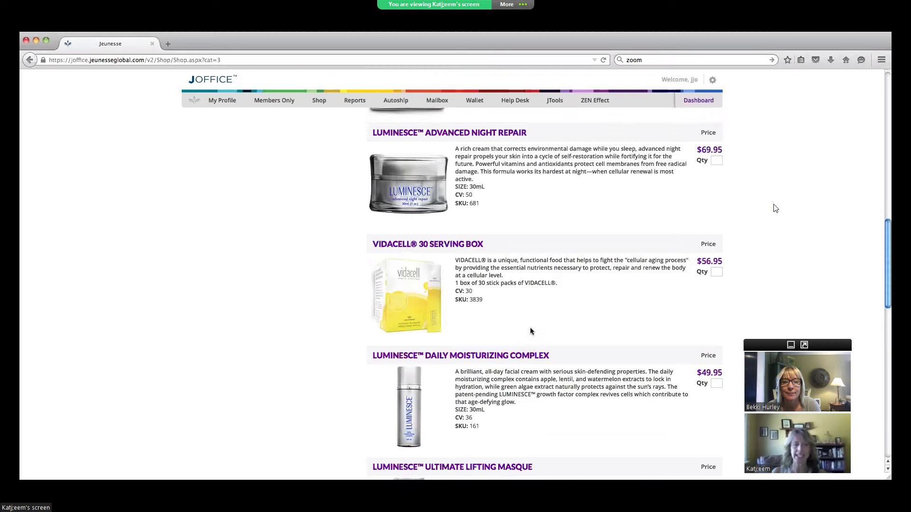
{"action": "scroll", "coordinate": [340, 358], "scroll_direction": "up", "scroll_amount": 7}
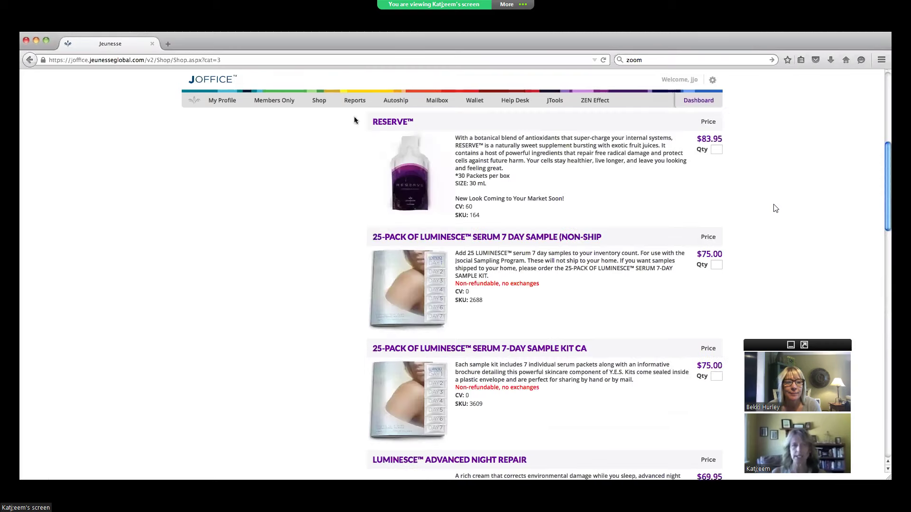
{"action": "scroll", "coordinate": [308, 349], "scroll_direction": "up", "scroll_amount": 6}
{"action": "mouse_move", "coordinate": [320, 108]}
{"action": "left_click", "coordinate": [325, 129]}
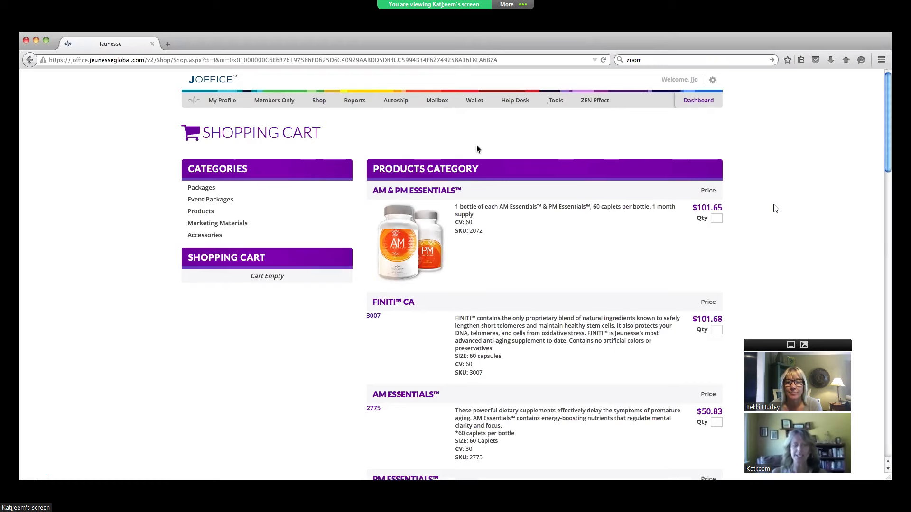
{"action": "scroll", "coordinate": [477, 226], "scroll_direction": "down", "scroll_amount": 5}
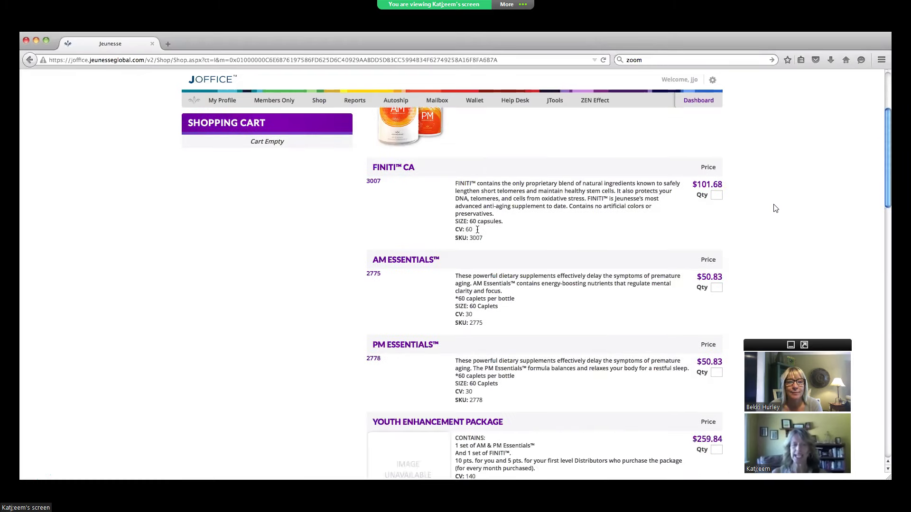
{"action": "scroll", "coordinate": [478, 230], "scroll_direction": "down", "scroll_amount": 15}
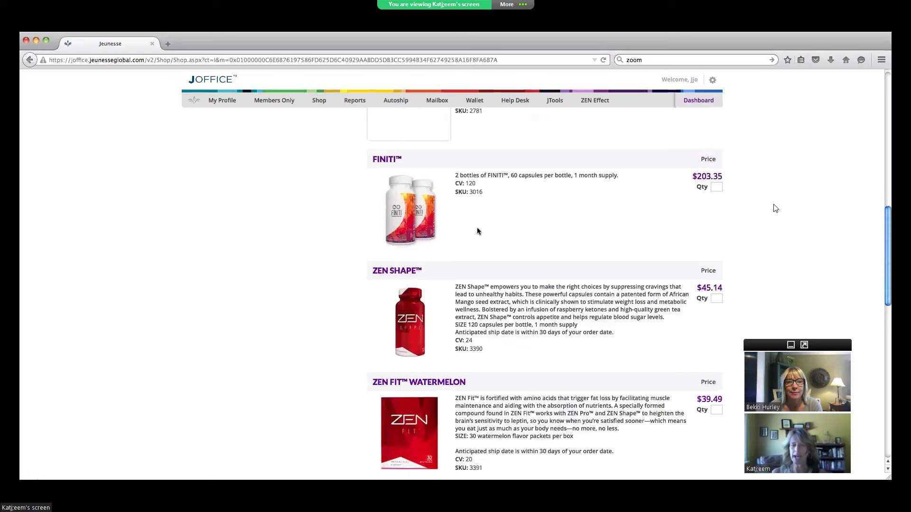
{"action": "scroll", "coordinate": [478, 231], "scroll_direction": "down", "scroll_amount": 5}
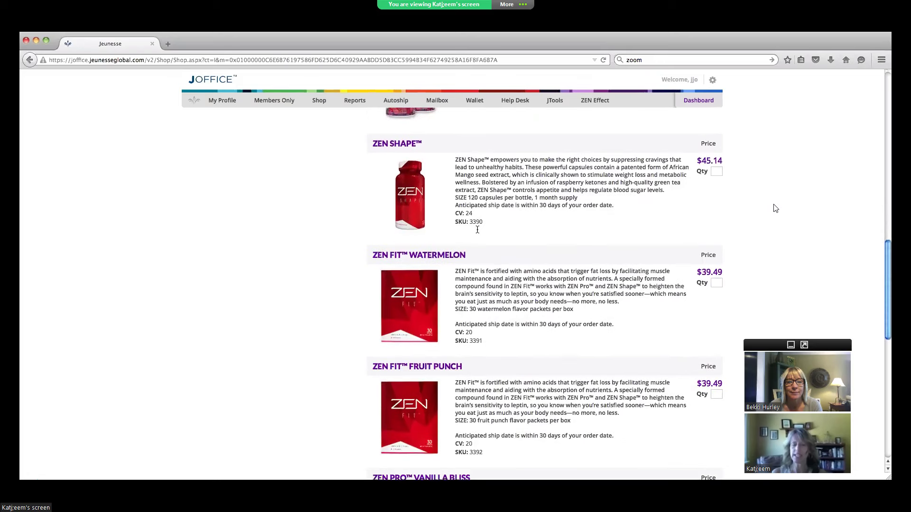
{"action": "scroll", "coordinate": [477, 231], "scroll_direction": "down", "scroll_amount": 5}
{"action": "scroll", "coordinate": [477, 231], "scroll_direction": "up", "scroll_amount": 5}
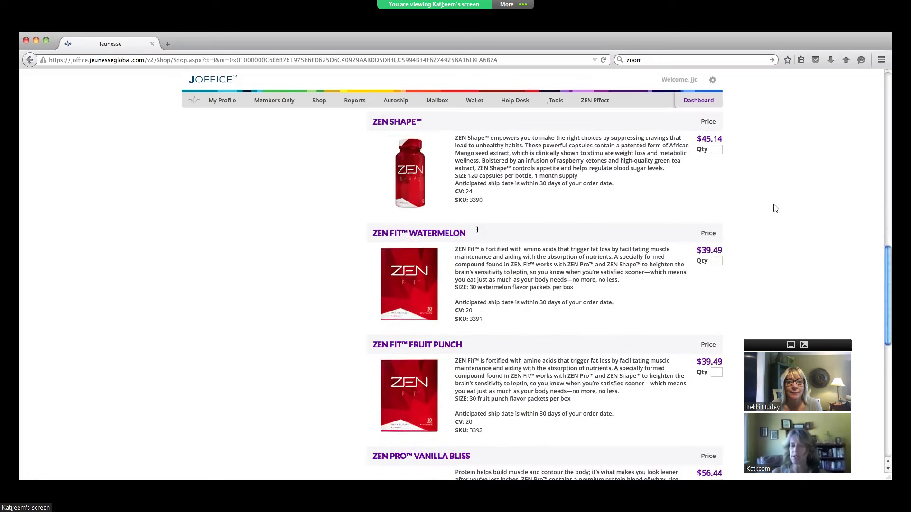
Step: Open the import cart's Packages category and review the Ambassador sign-up and upgrade packages
{"action": "scroll", "coordinate": [477, 231], "scroll_direction": "up", "scroll_amount": 11}
{"action": "scroll", "coordinate": [478, 229], "scroll_direction": "up", "scroll_amount": 13}
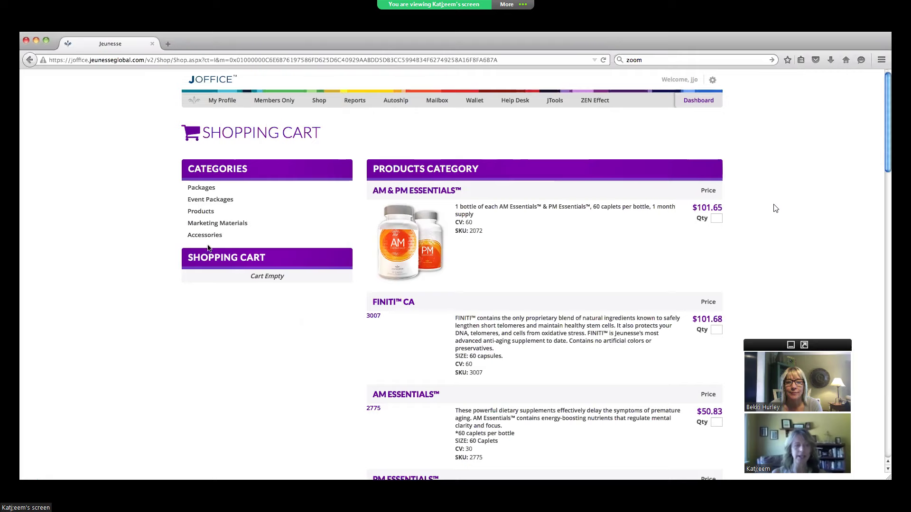
{"action": "left_click", "coordinate": [202, 189]}
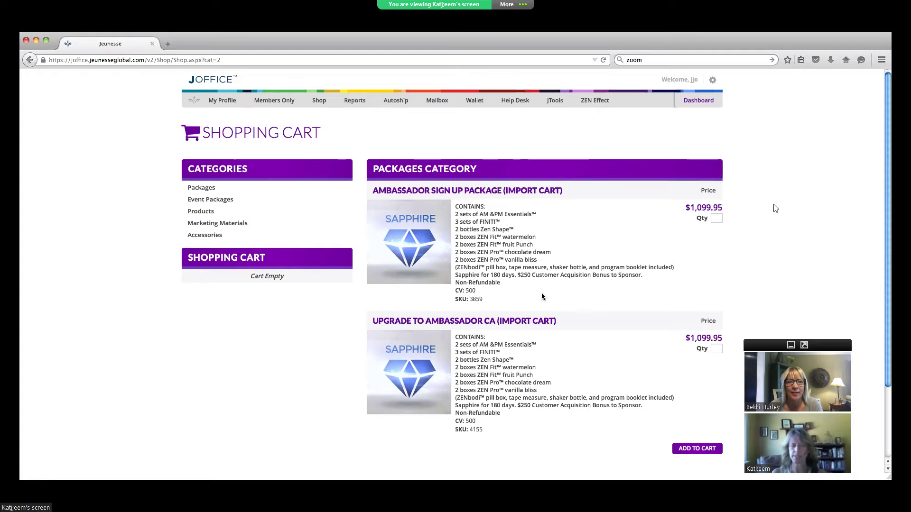
{"action": "scroll", "coordinate": [552, 364], "scroll_direction": "down", "scroll_amount": 1}
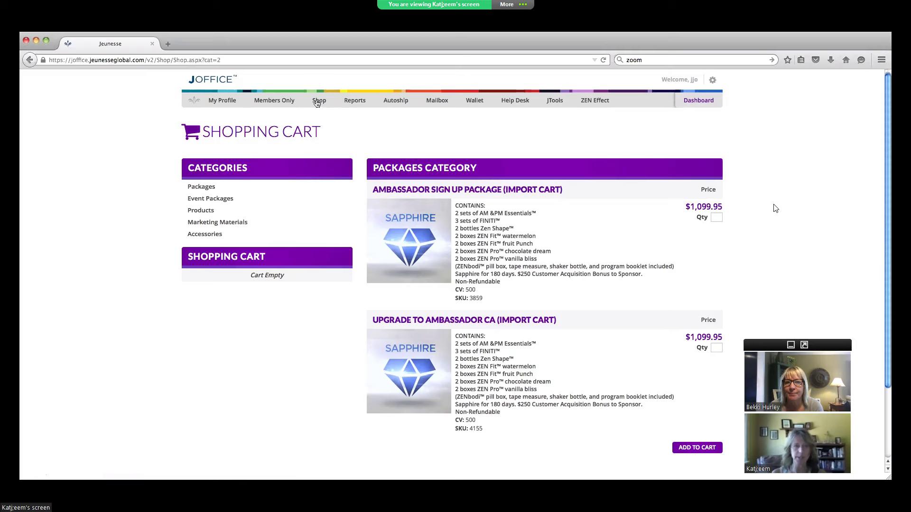
Step: Open Distributor Reports and examine the available reports, from EarningsByLevel to Shoot For Sapphire Americas
{"action": "mouse_move", "coordinate": [318, 104]}
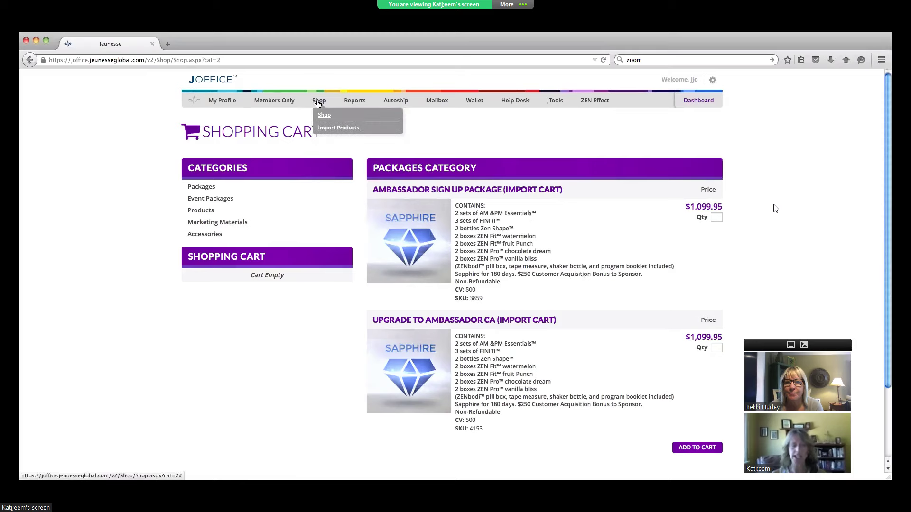
{"action": "mouse_move", "coordinate": [361, 103]}
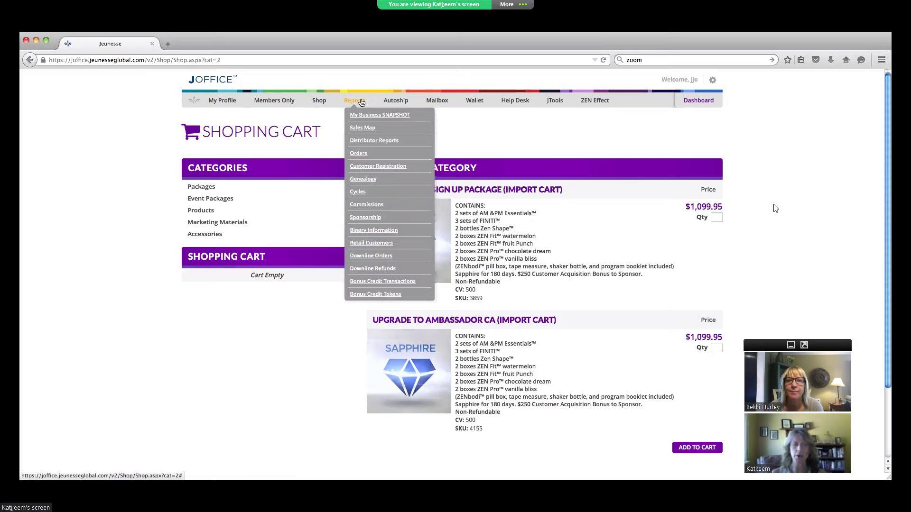
{"action": "left_click", "coordinate": [364, 142]}
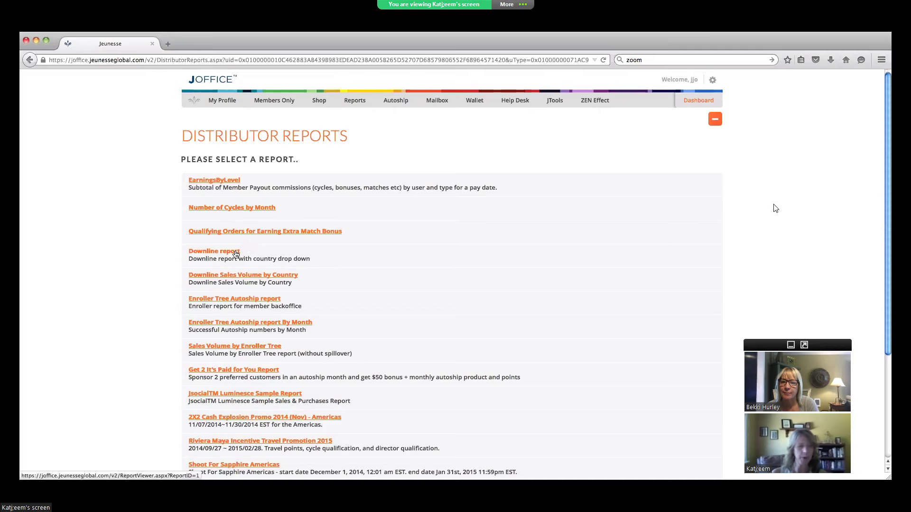
{"action": "scroll", "coordinate": [236, 255], "scroll_direction": "down", "scroll_amount": 1}
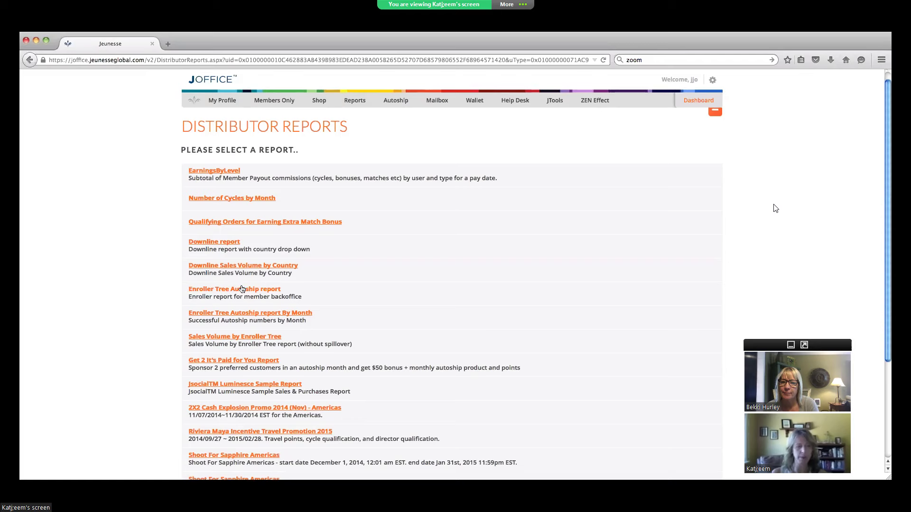
{"action": "scroll", "coordinate": [241, 290], "scroll_direction": "down", "scroll_amount": 3}
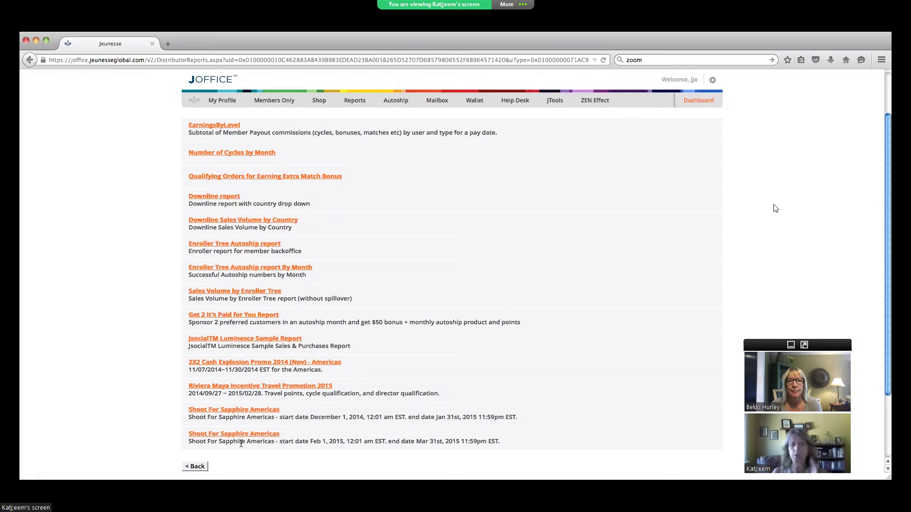
{"action": "scroll", "coordinate": [241, 443], "scroll_direction": "up", "scroll_amount": 2}
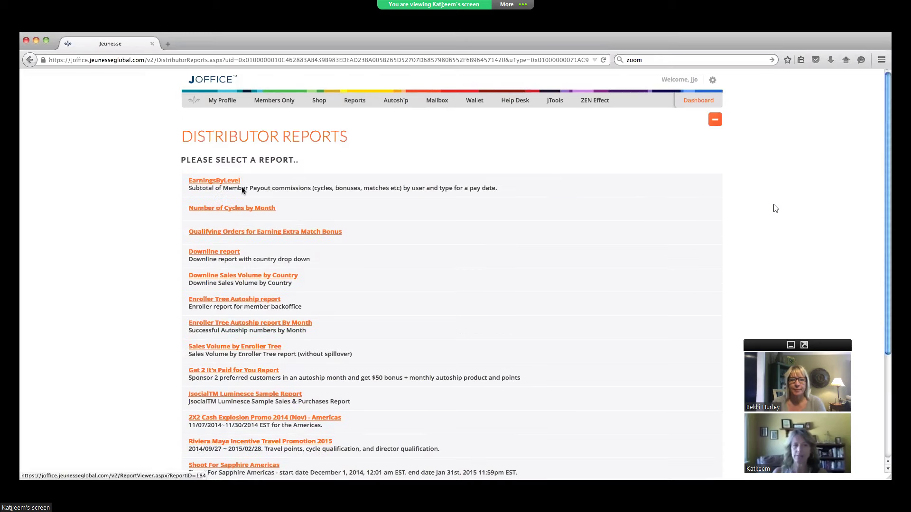
Step: Open the Orders report to review the order history, and go to the Genealogy report
{"action": "mouse_move", "coordinate": [354, 103]}
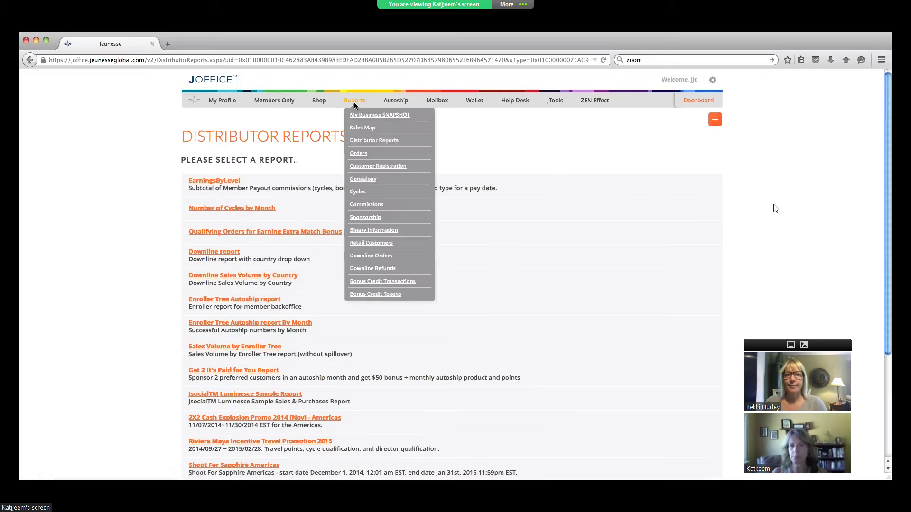
{"action": "left_click", "coordinate": [363, 142]}
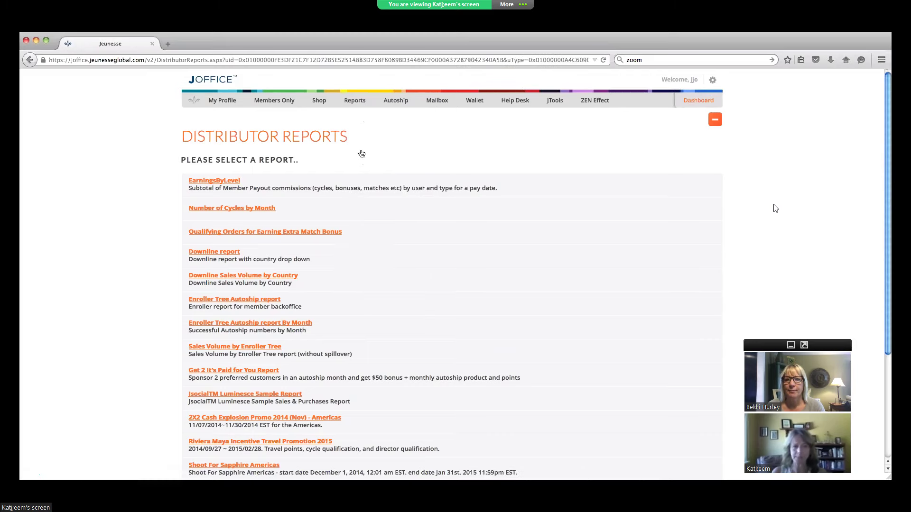
{"action": "mouse_move", "coordinate": [354, 101]}
{"action": "left_click", "coordinate": [359, 153]}
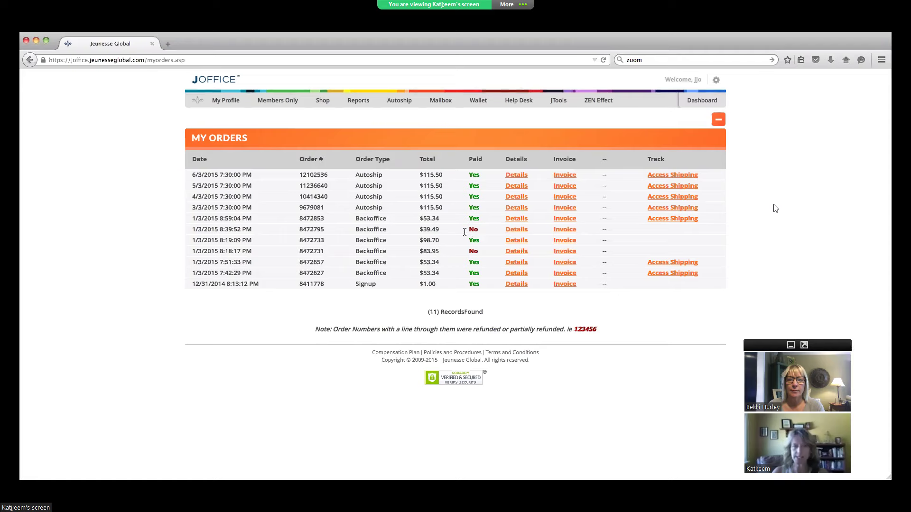
{"action": "mouse_move", "coordinate": [362, 104]}
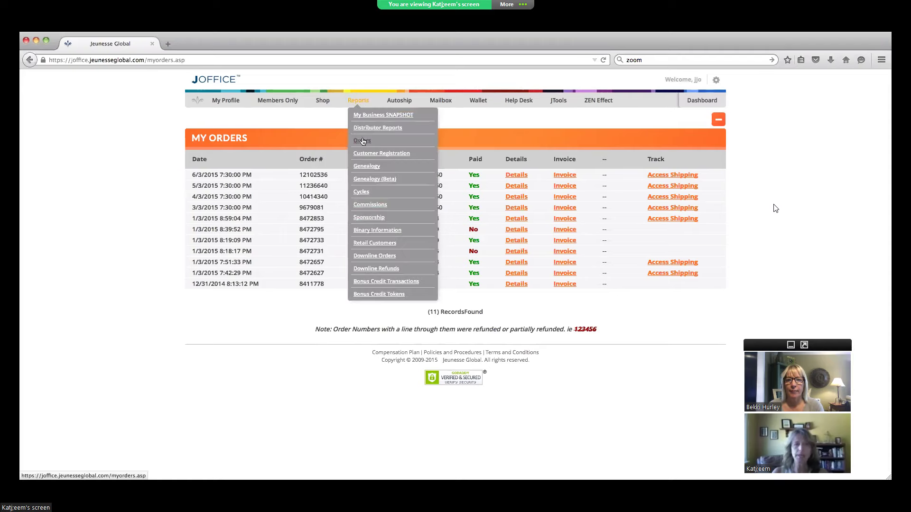
{"action": "left_click", "coordinate": [366, 167]}
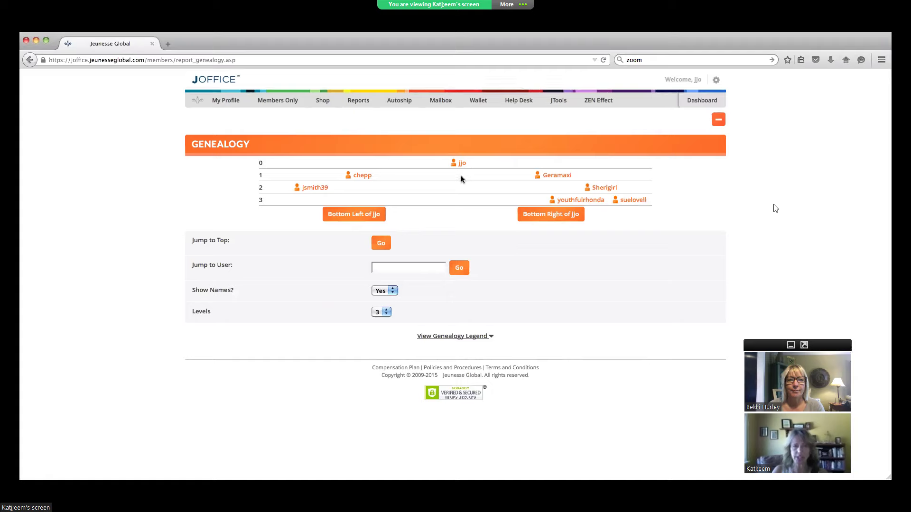
Step: Inspect the member details of the top and first-level positions in the genealogy tree and review its bottom-of-leg and Jump to User options
{"action": "mouse_move", "coordinate": [458, 166]}
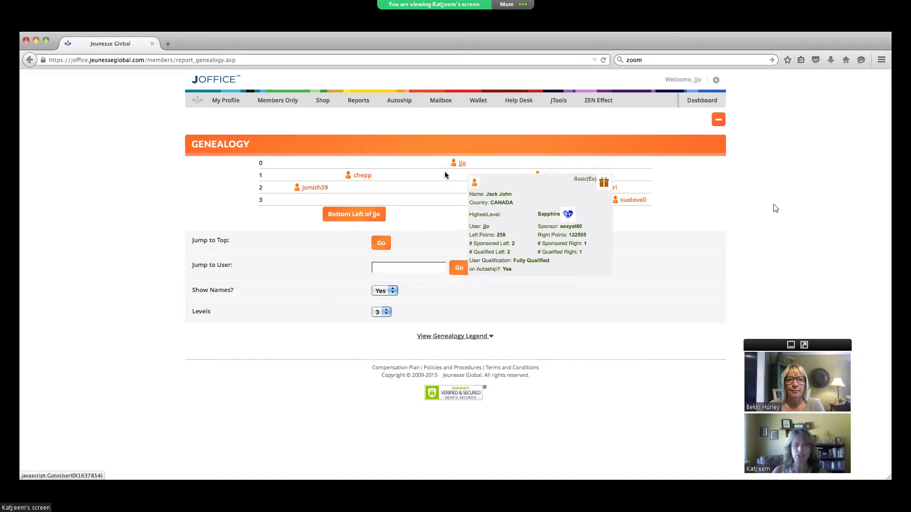
{"action": "mouse_move", "coordinate": [361, 182]}
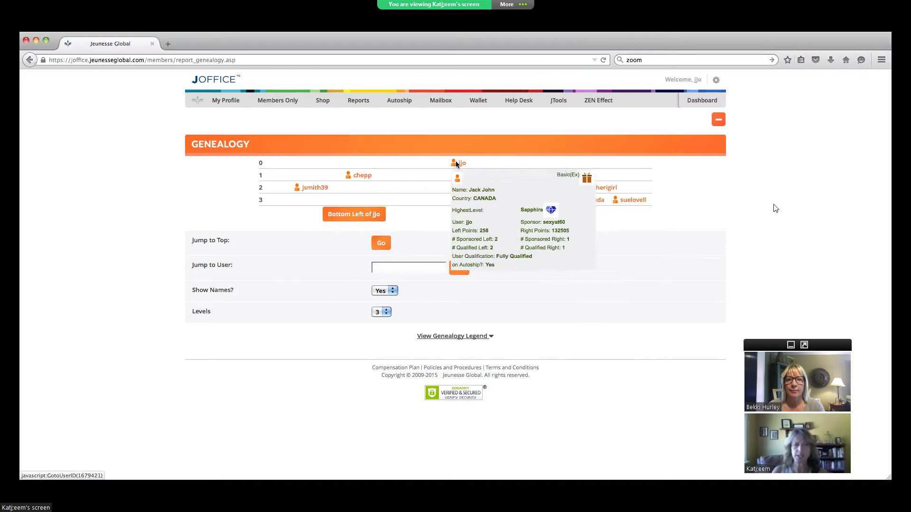
{"action": "mouse_move", "coordinate": [541, 176]}
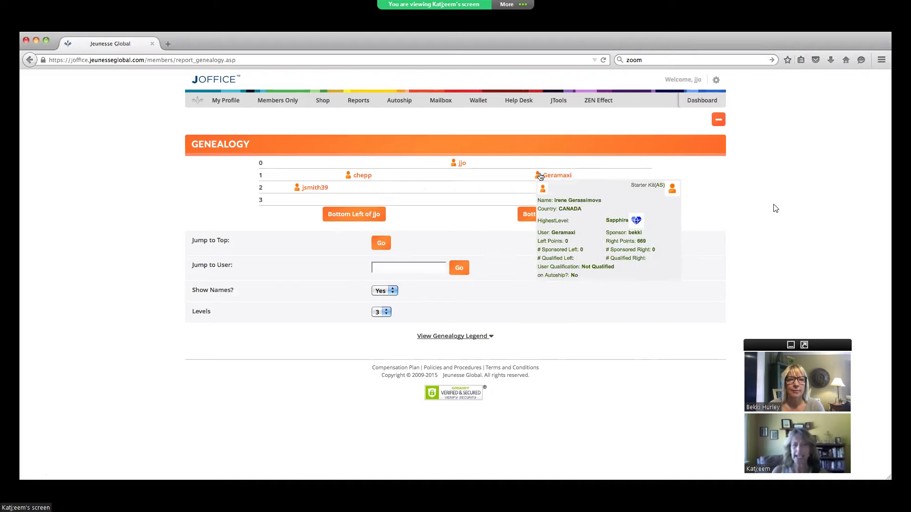
{"action": "mouse_move", "coordinate": [600, 188]}
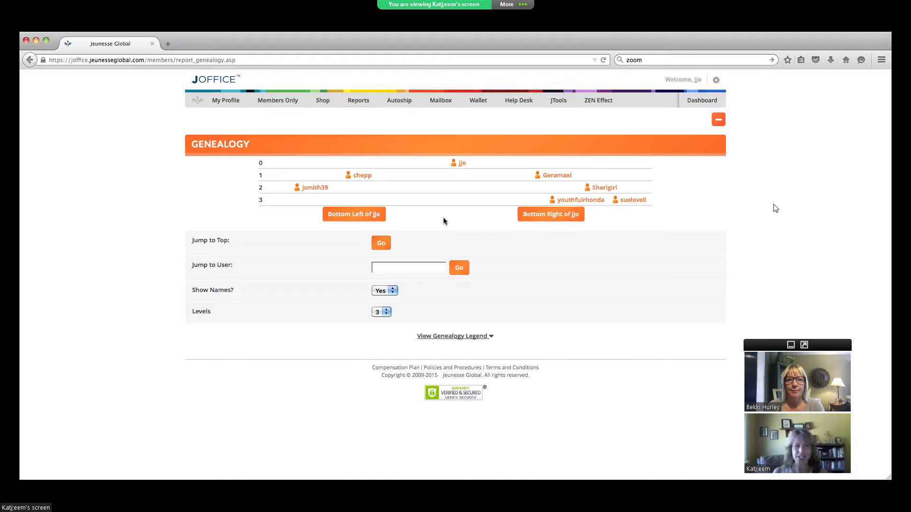
{"action": "left_click", "coordinate": [347, 219]}
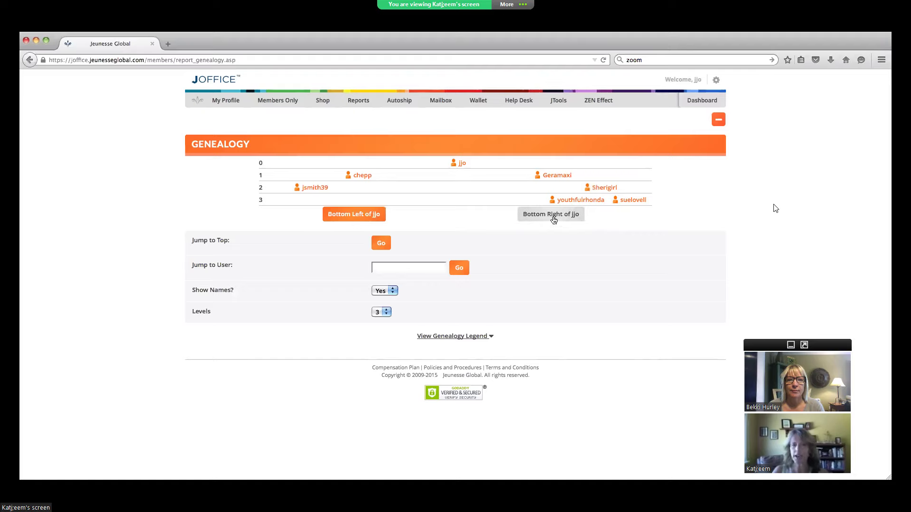
{"action": "left_click", "coordinate": [412, 269]}
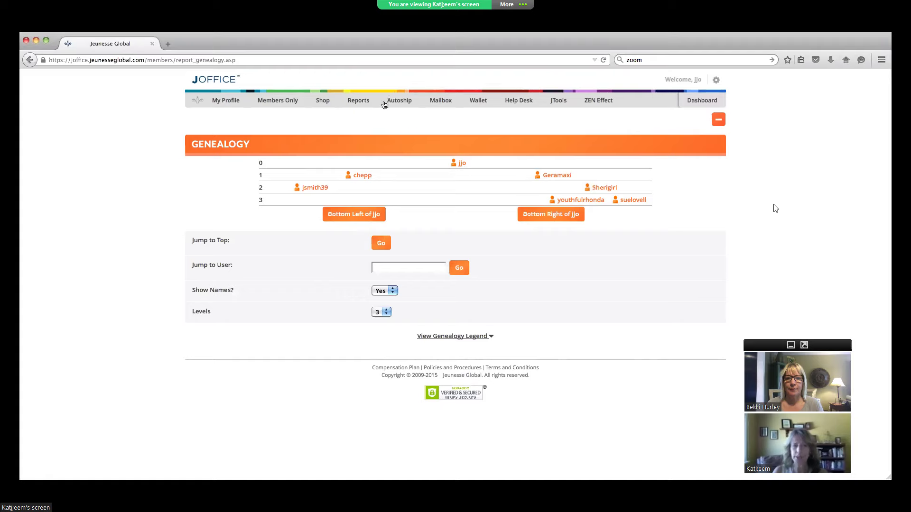
Step: Open the Commissions report and check the pay dates available for searching
{"action": "left_click", "coordinate": [366, 105]}
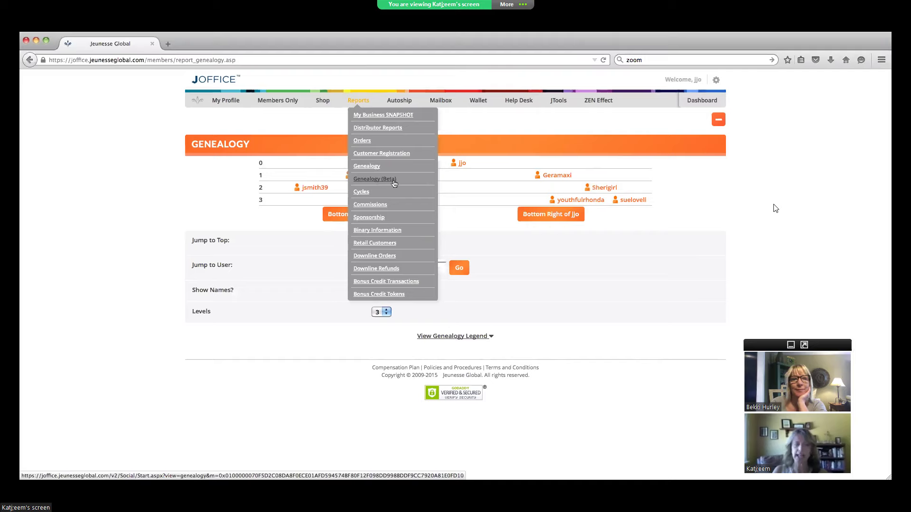
{"action": "left_click", "coordinate": [370, 207]}
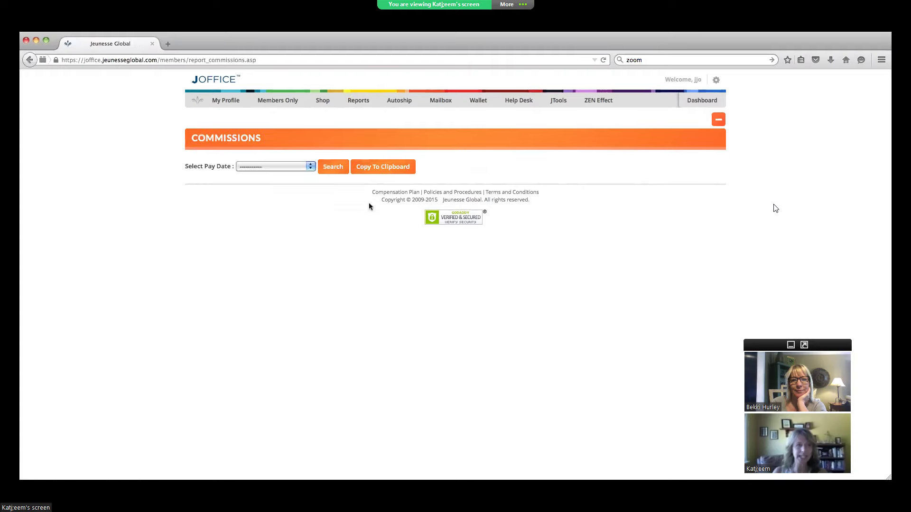
{"action": "left_click", "coordinate": [311, 167]}
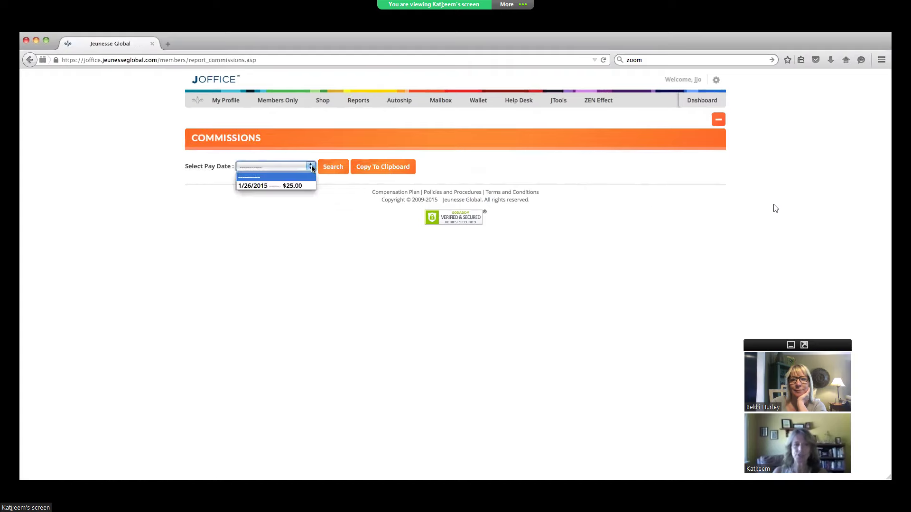
{"action": "left_click", "coordinate": [339, 167]}
Step: Open the Sponsorship report, view the first listed member's sponsored positions, and return to the full list to review its columns
{"action": "mouse_move", "coordinate": [357, 103]}
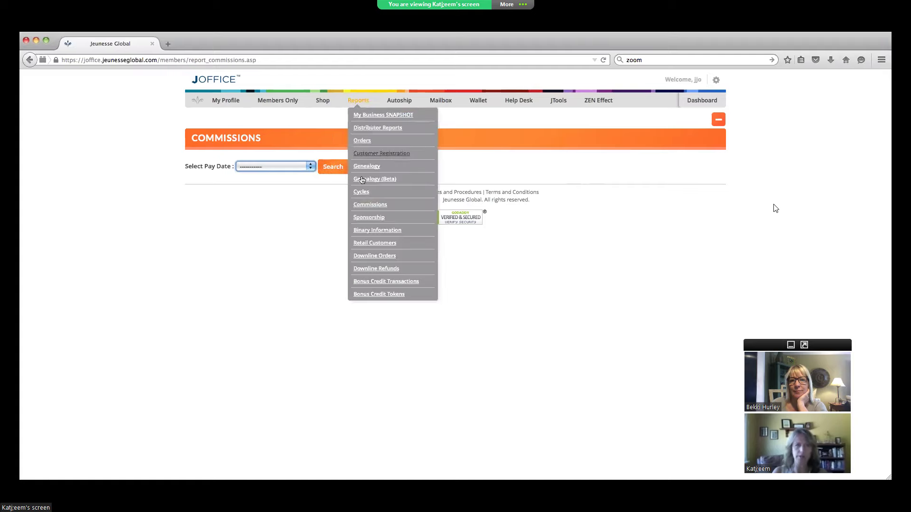
{"action": "left_click", "coordinate": [367, 218]}
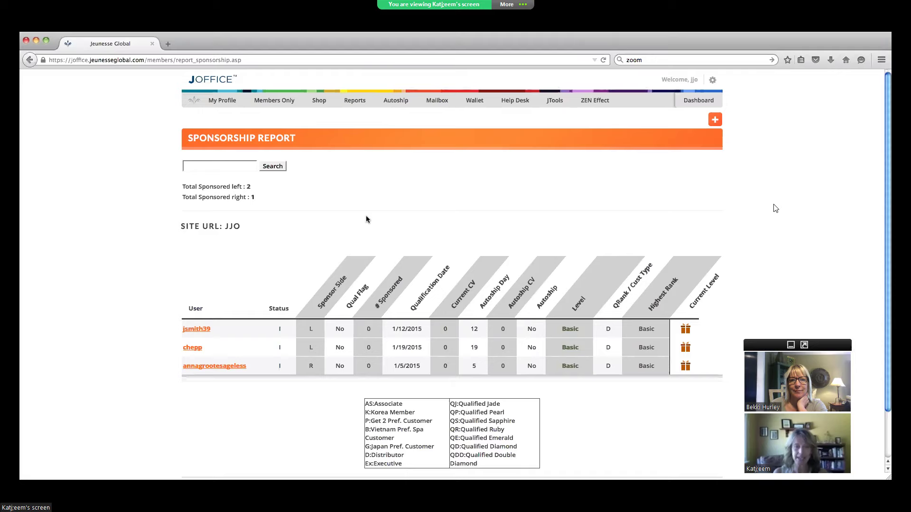
{"action": "mouse_move", "coordinate": [251, 344]}
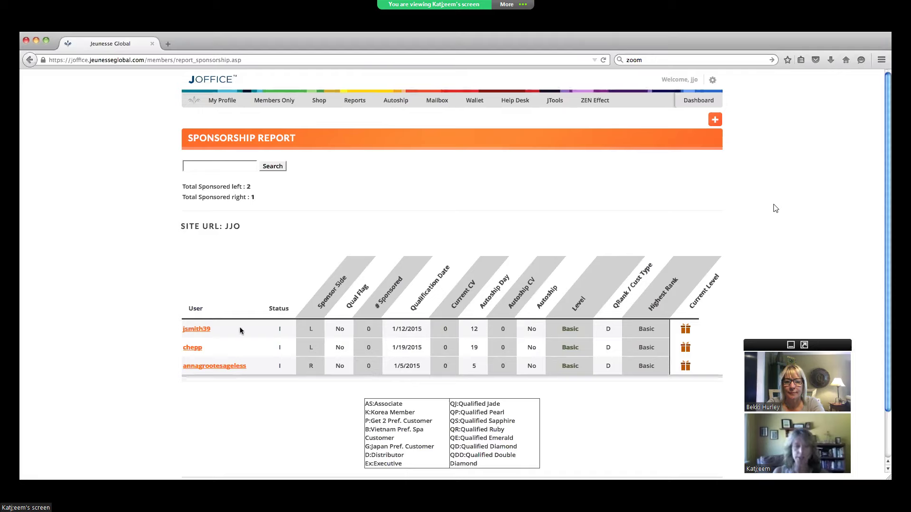
{"action": "mouse_move", "coordinate": [195, 332]}
{"action": "left_click", "coordinate": [194, 331]}
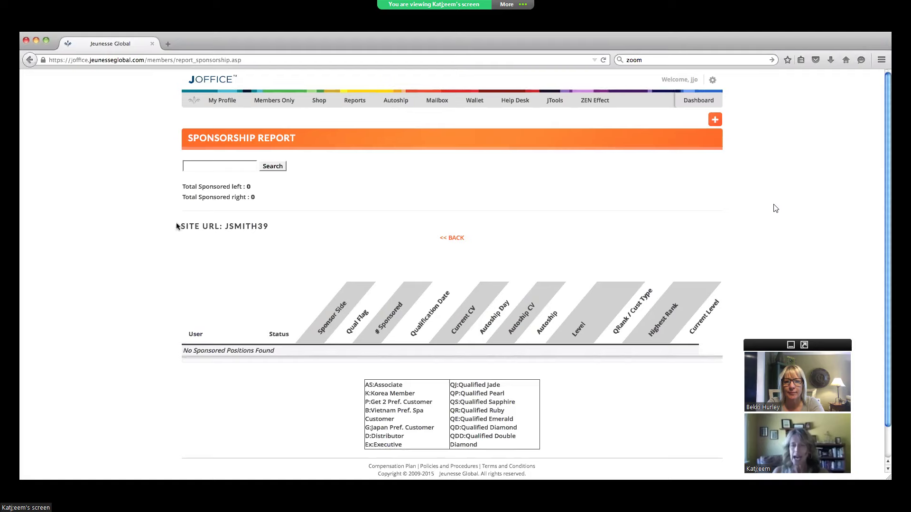
{"action": "left_click", "coordinate": [31, 60]}
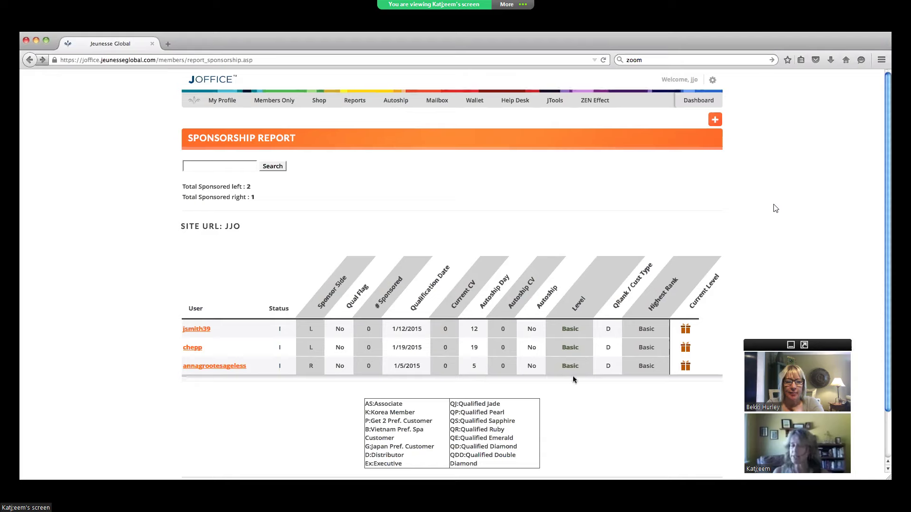
{"action": "mouse_move", "coordinate": [606, 368]}
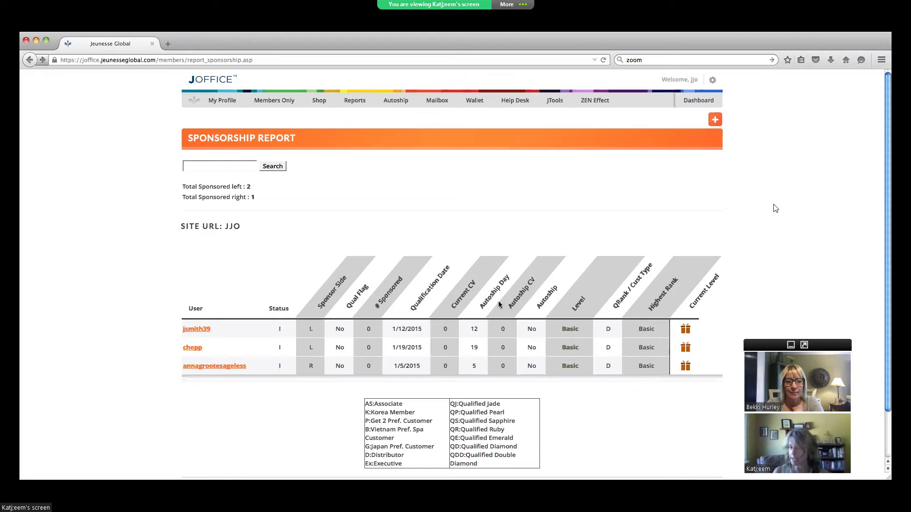
Step: Go to Autoship Management and open the Normal Monthly Autoship configuration
{"action": "mouse_move", "coordinate": [355, 106]}
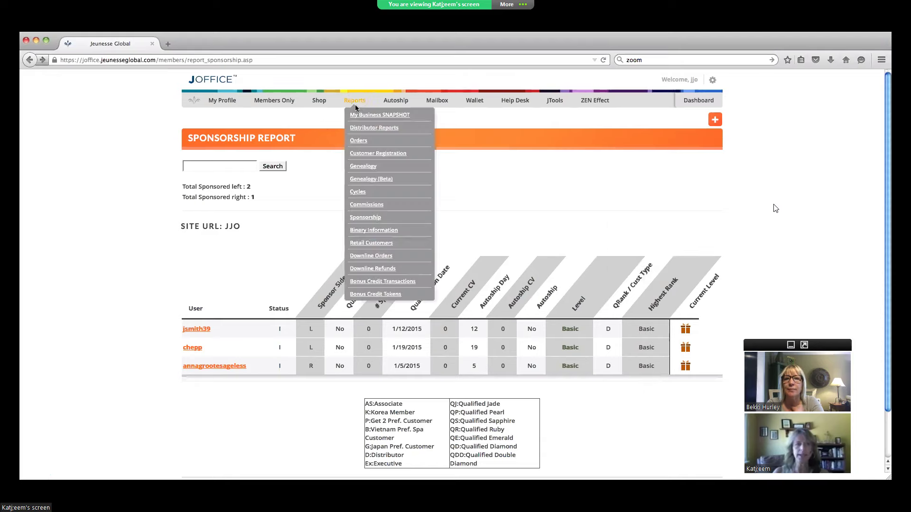
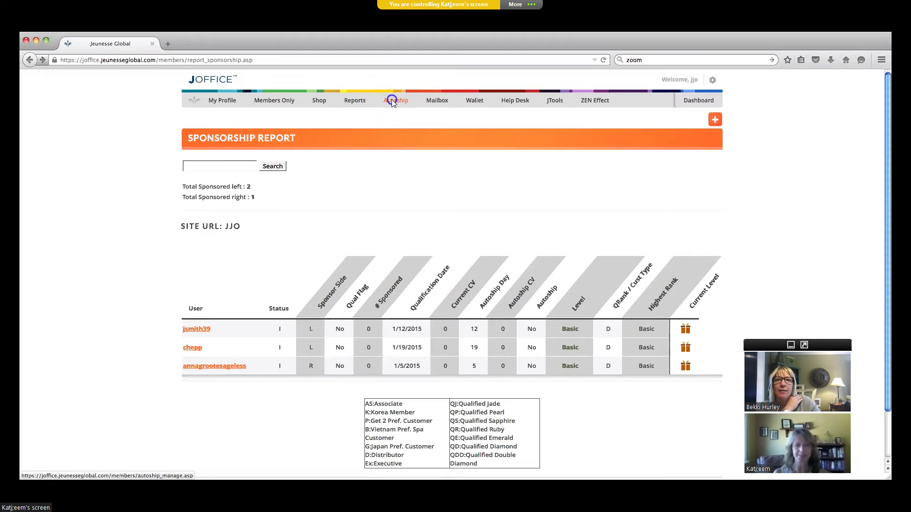
{"action": "left_click", "coordinate": [394, 101]}
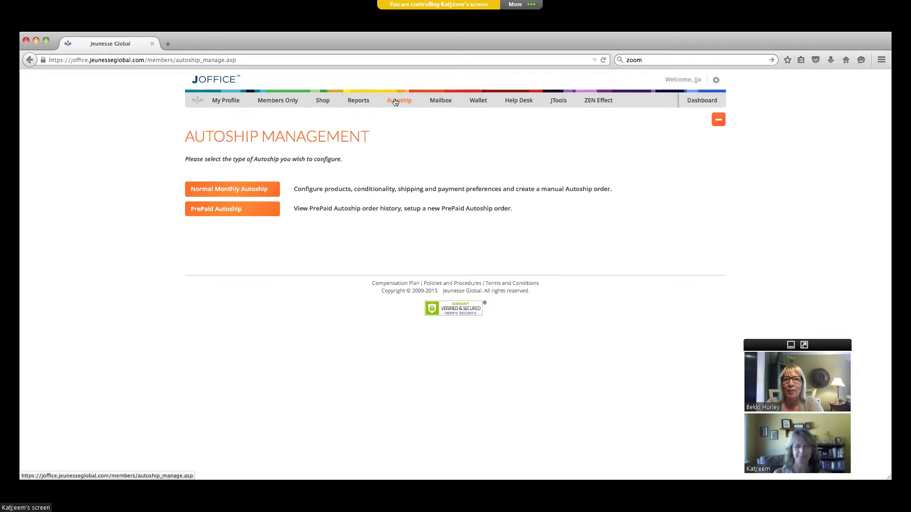
{"action": "left_click", "coordinate": [198, 190]}
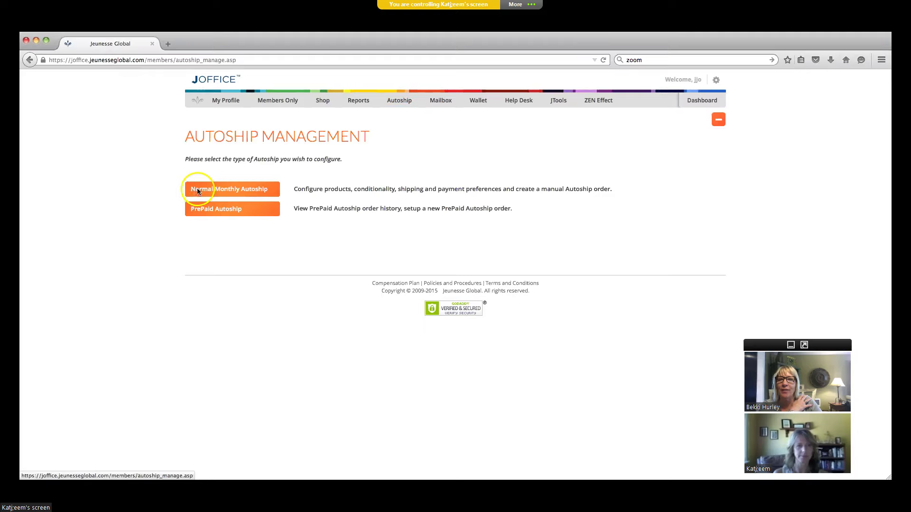
{"action": "left_click", "coordinate": [214, 192]}
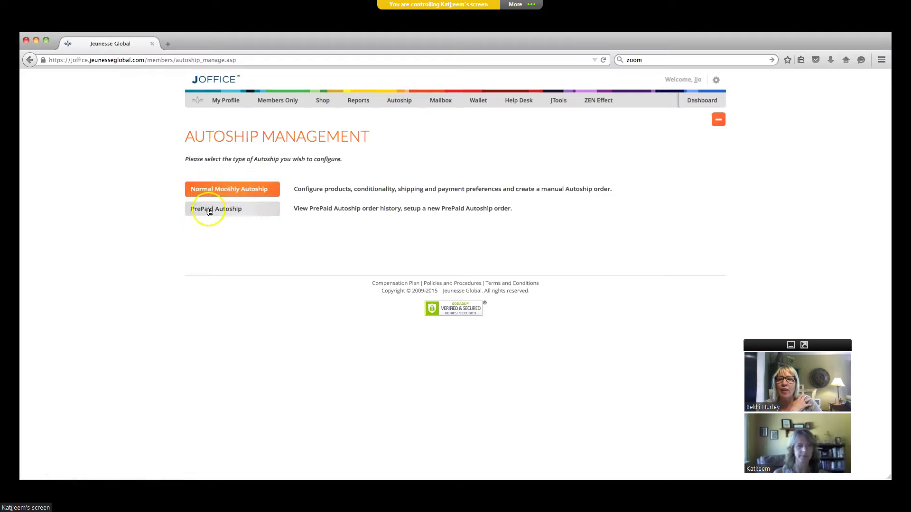
{"action": "left_click", "coordinate": [227, 189]}
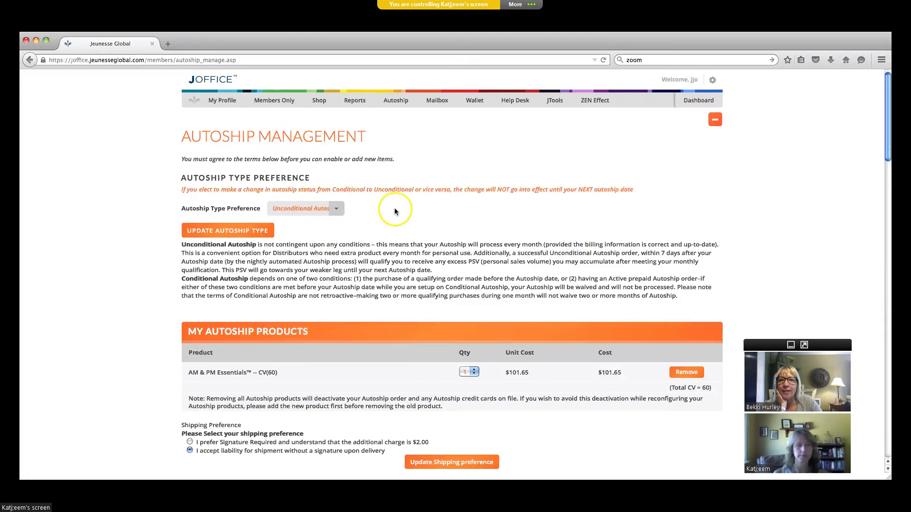
Step: Review the Conditional Autoship and Unconditional Autoship choices under Autoship Type Preference
{"action": "scroll", "coordinate": [396, 209], "scroll_direction": "down", "scroll_amount": 1}
{"action": "left_click", "coordinate": [336, 190]}
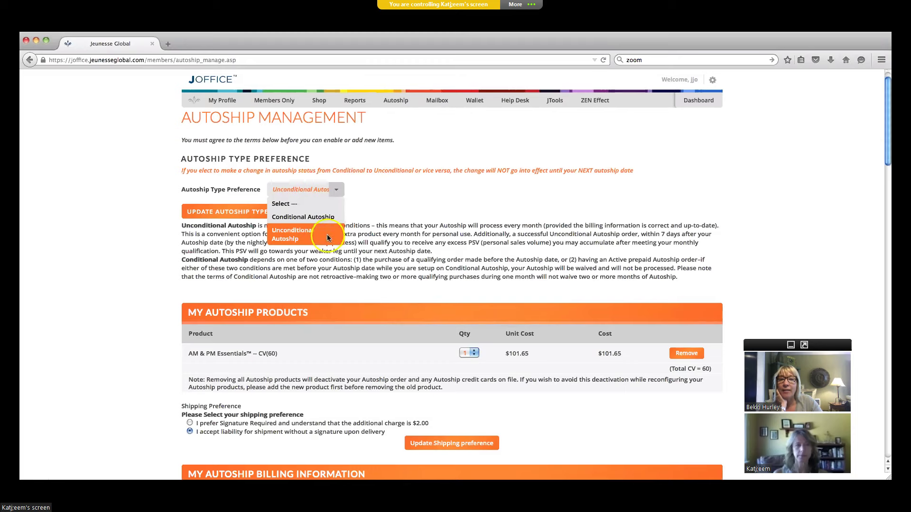
{"action": "left_click", "coordinate": [308, 234]}
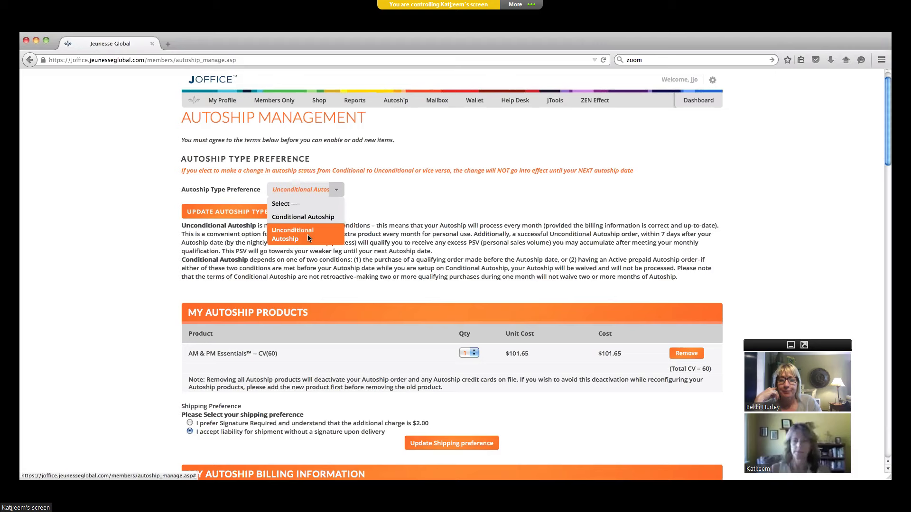
{"action": "left_click", "coordinate": [445, 195]}
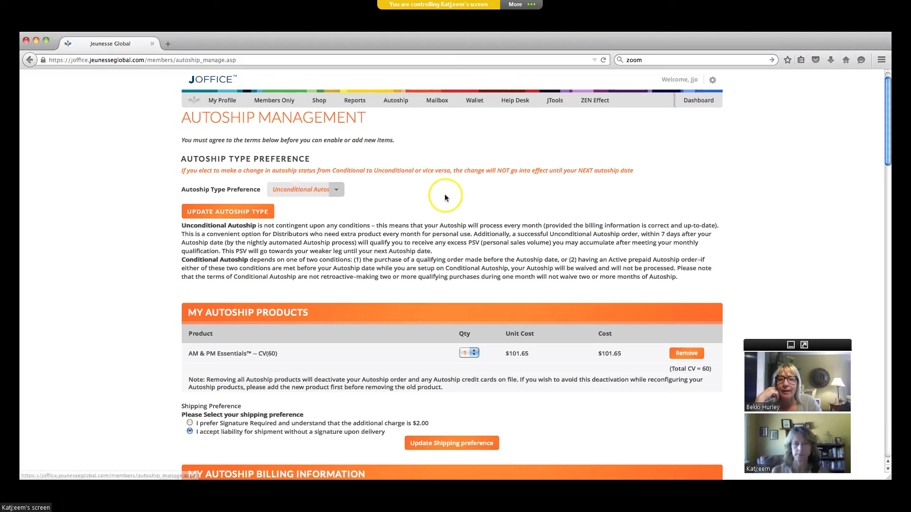
Step: Examine the autoship products, shipping preference and billing information sections of the autoship page
{"action": "scroll", "coordinate": [445, 195], "scroll_direction": "down", "scroll_amount": 1}
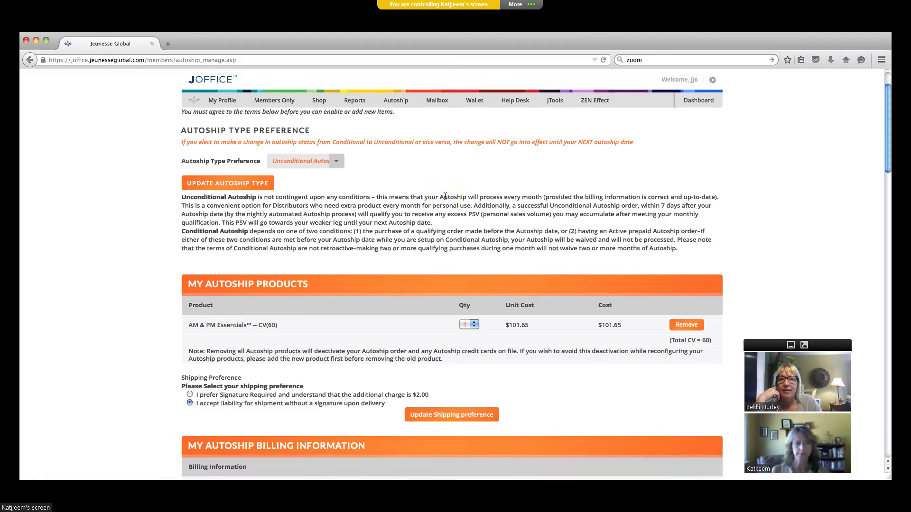
{"action": "scroll", "coordinate": [445, 196], "scroll_direction": "down", "scroll_amount": 5}
{"action": "left_click", "coordinate": [226, 244]}
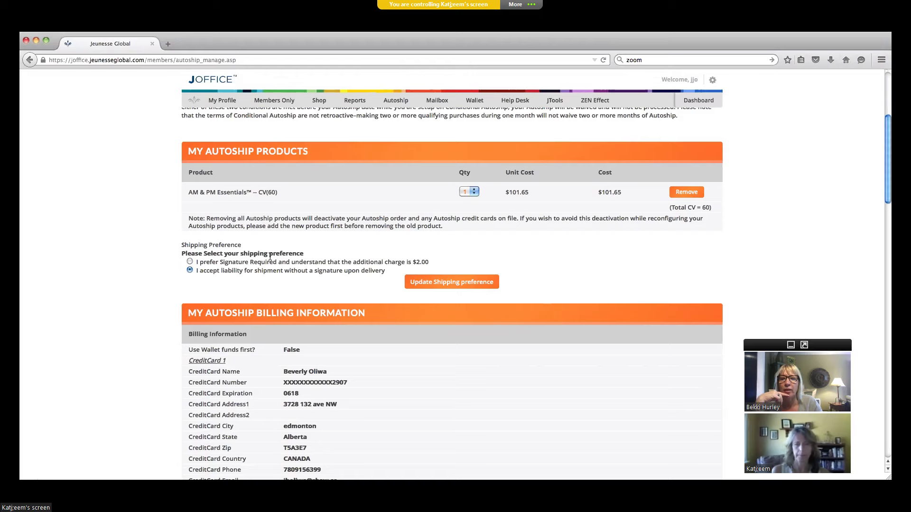
{"action": "scroll", "coordinate": [269, 255], "scroll_direction": "up", "scroll_amount": 2}
{"action": "left_click", "coordinate": [247, 222]}
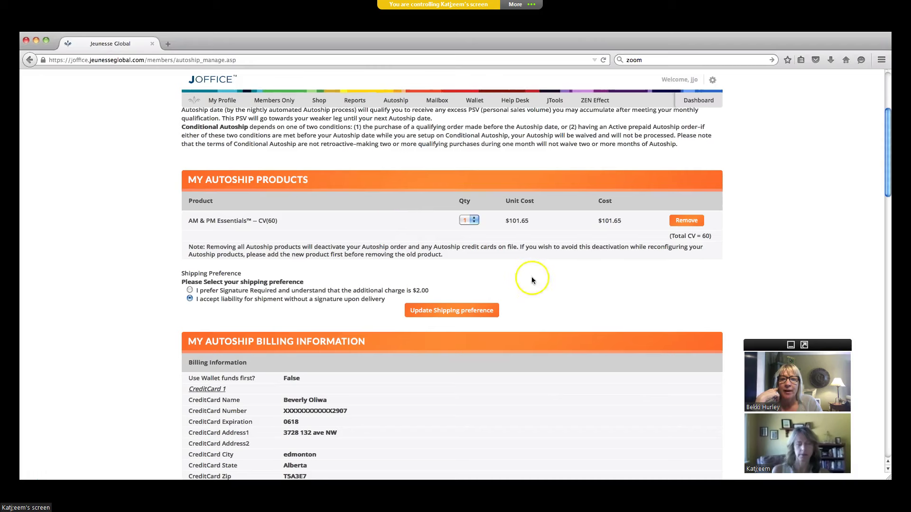
{"action": "scroll", "coordinate": [532, 278], "scroll_direction": "down", "scroll_amount": 2}
{"action": "scroll", "coordinate": [531, 280], "scroll_direction": "down", "scroll_amount": 6}
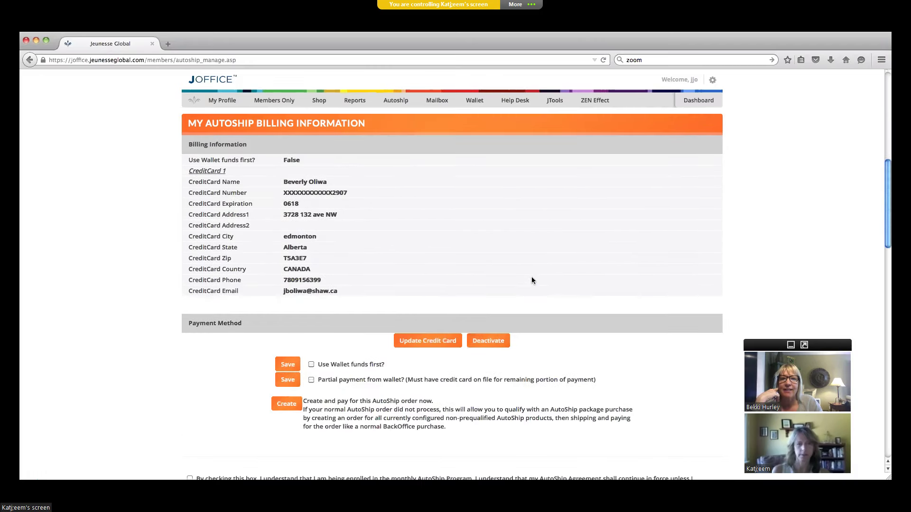
{"action": "scroll", "coordinate": [531, 277], "scroll_direction": "down", "scroll_amount": 5}
{"action": "scroll", "coordinate": [532, 276], "scroll_direction": "up", "scroll_amount": 10}
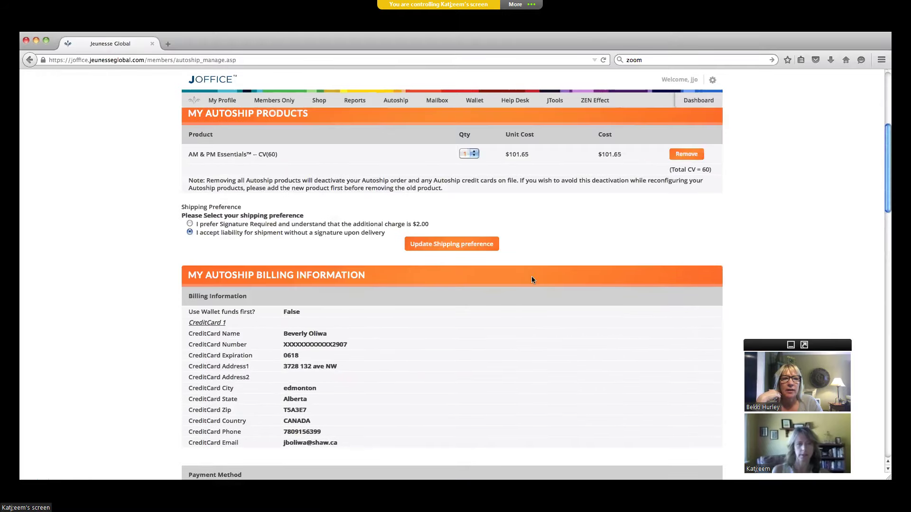
{"action": "scroll", "coordinate": [531, 280], "scroll_direction": "up", "scroll_amount": 2}
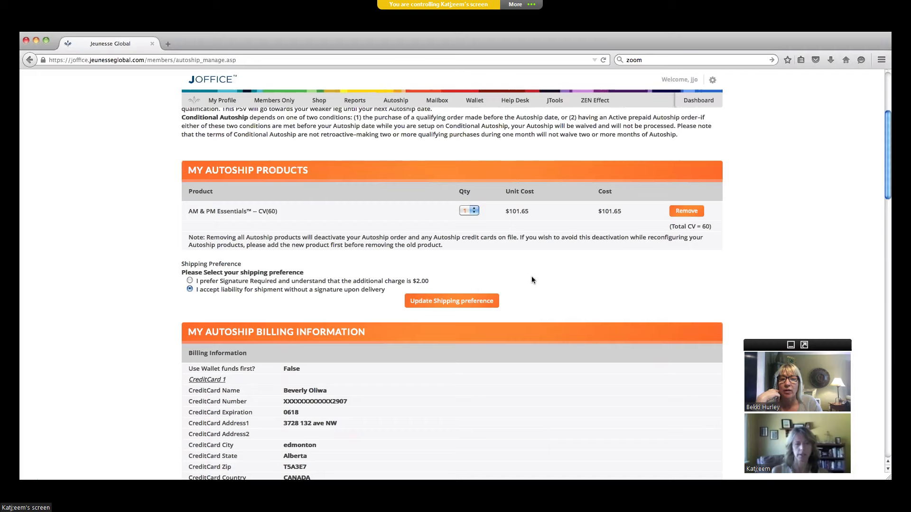
{"action": "scroll", "coordinate": [531, 277], "scroll_direction": "up", "scroll_amount": 1}
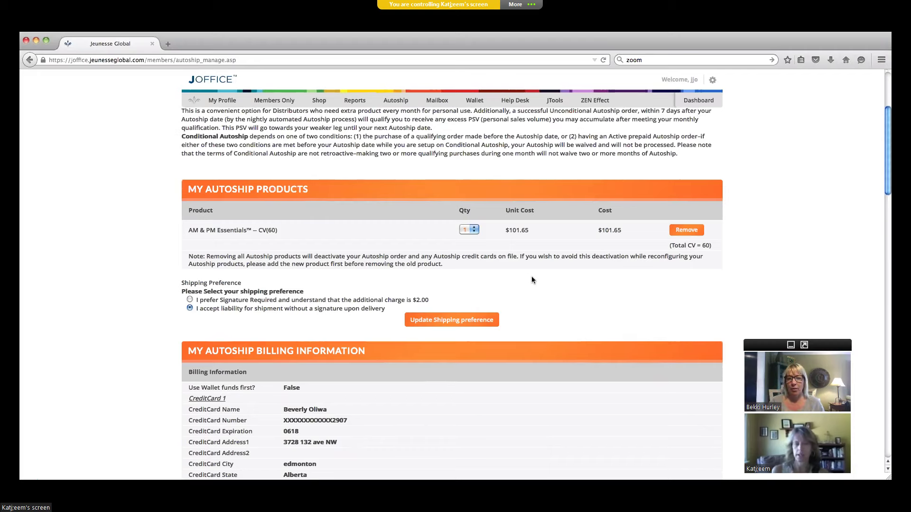
Step: Review the autoship Payment Method options for updating the credit card, deactivating, paying from the wallet and creating an order immediately
{"action": "left_click", "coordinate": [556, 267]}
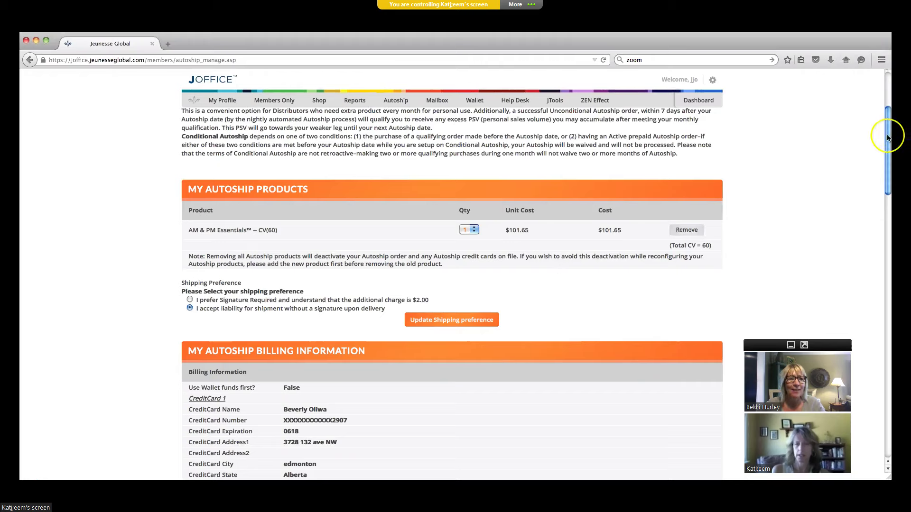
{"action": "left_click_drag", "start_coordinate": [889, 138], "coordinate": [890, 263]}
{"action": "scroll", "coordinate": [433, 133], "scroll_direction": "down", "scroll_amount": 2}
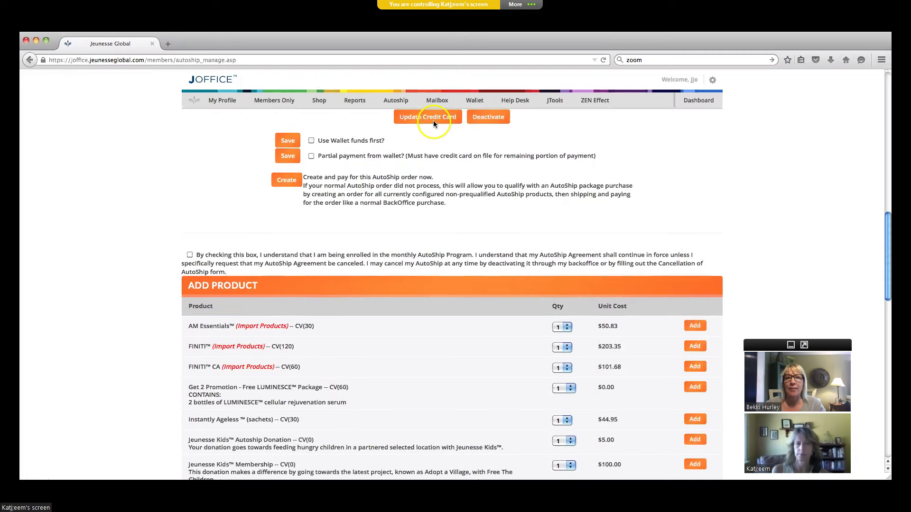
{"action": "left_click", "coordinate": [486, 119]}
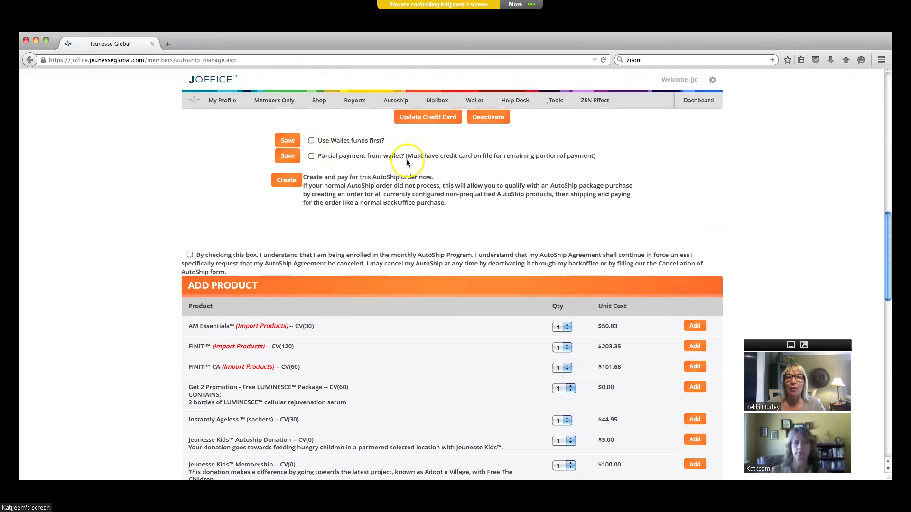
{"action": "left_click", "coordinate": [285, 183]}
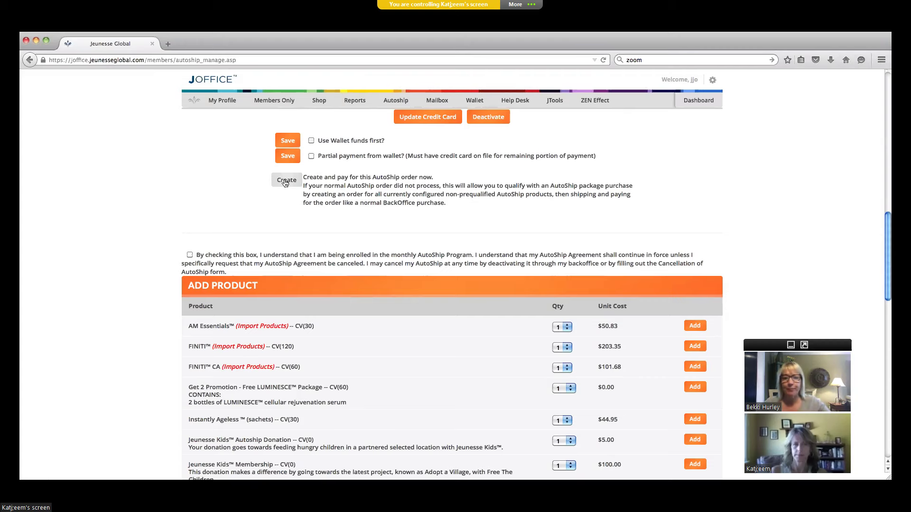
Step: Examine the Add Product list on the autoship page, from AM Essentials to ZEN Shape, including CV and unit costs
{"action": "scroll", "coordinate": [726, 194], "scroll_direction": "down", "scroll_amount": 3}
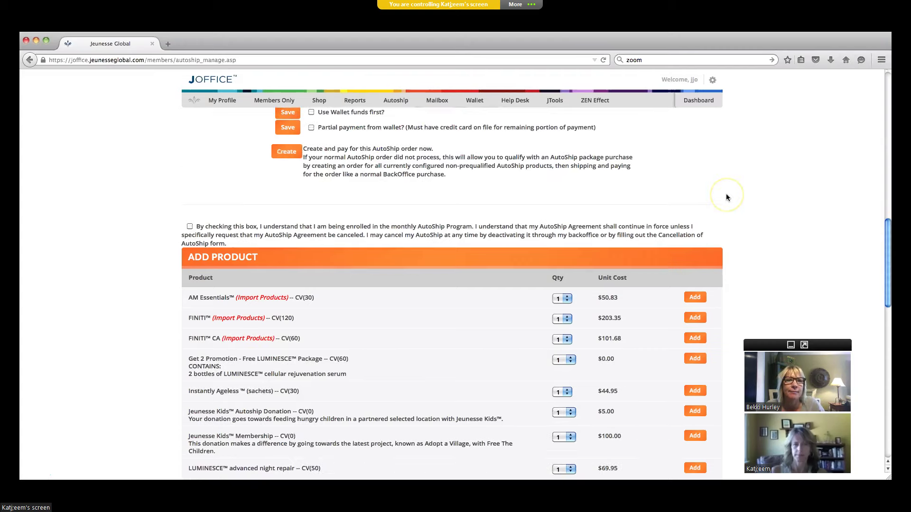
{"action": "scroll", "coordinate": [727, 198], "scroll_direction": "down", "scroll_amount": 1}
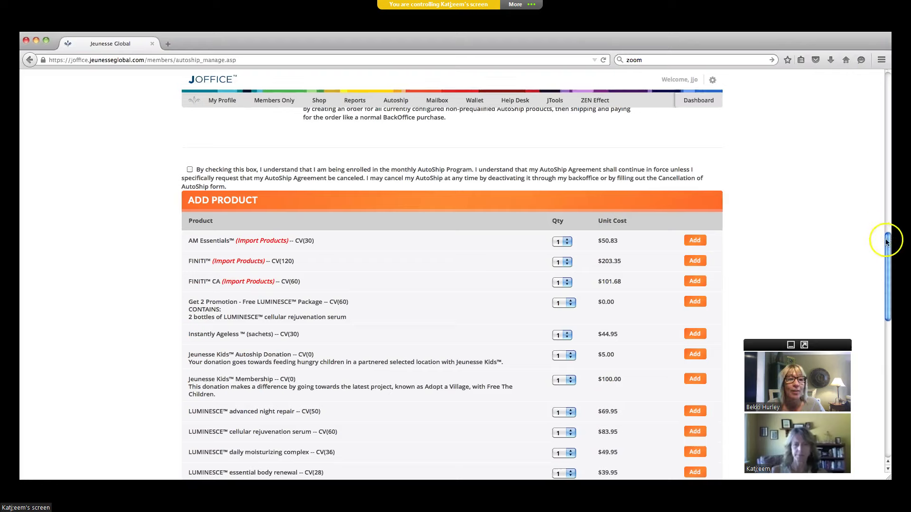
{"action": "scroll", "coordinate": [887, 257], "scroll_direction": "down", "scroll_amount": 5}
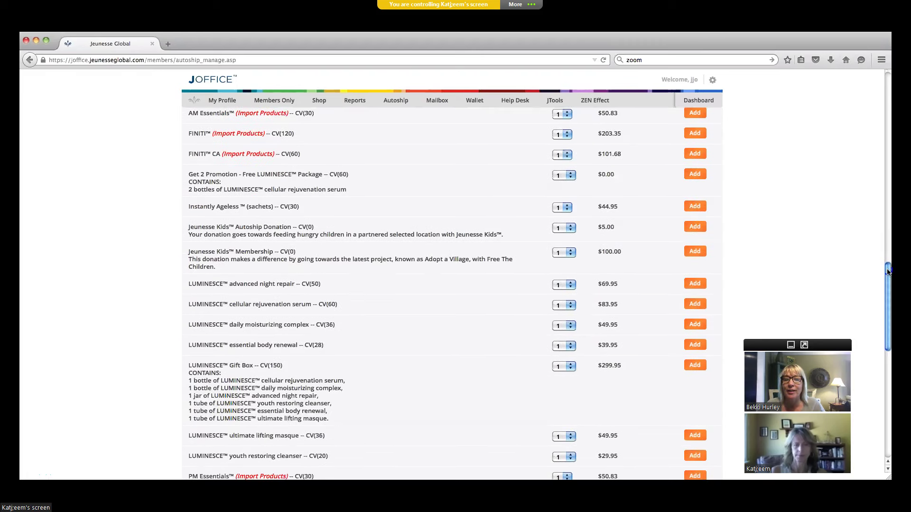
{"action": "scroll", "coordinate": [889, 294], "scroll_direction": "down", "scroll_amount": 4}
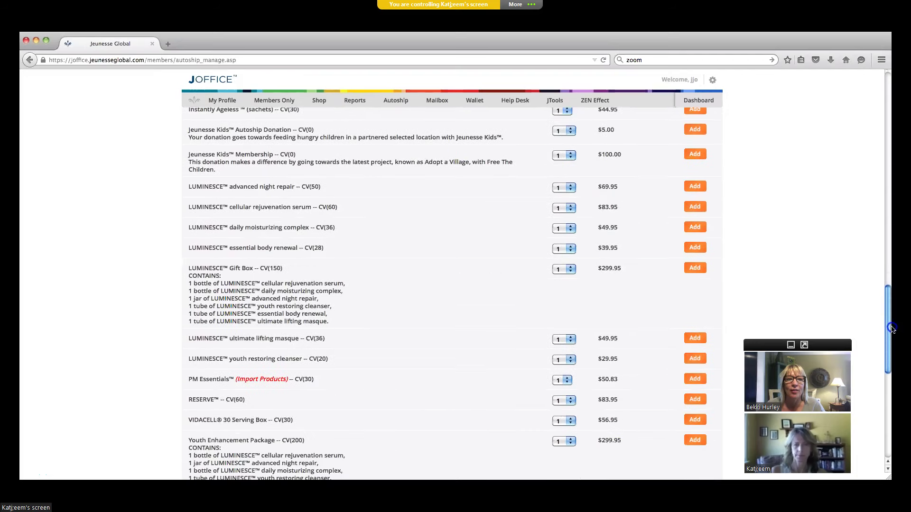
{"action": "scroll", "coordinate": [891, 346], "scroll_direction": "down", "scroll_amount": 9}
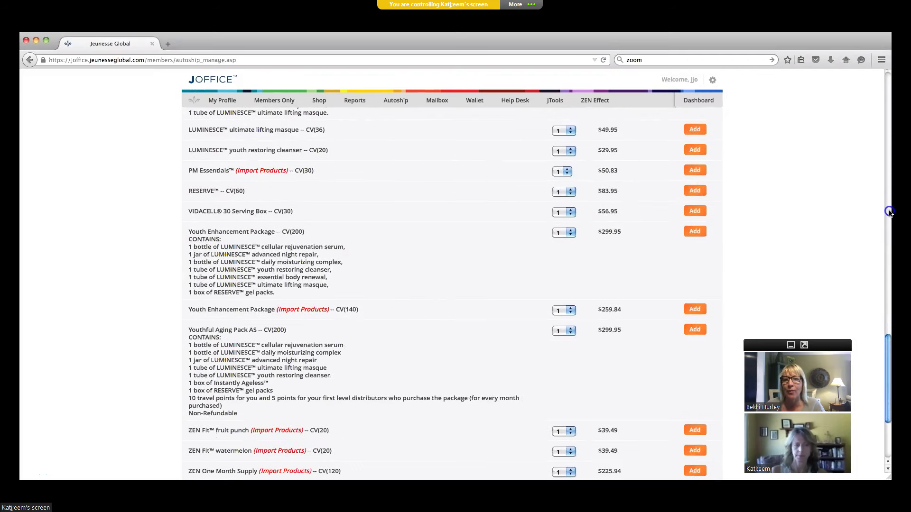
{"action": "scroll", "coordinate": [265, 199], "scroll_direction": "up", "scroll_amount": 10}
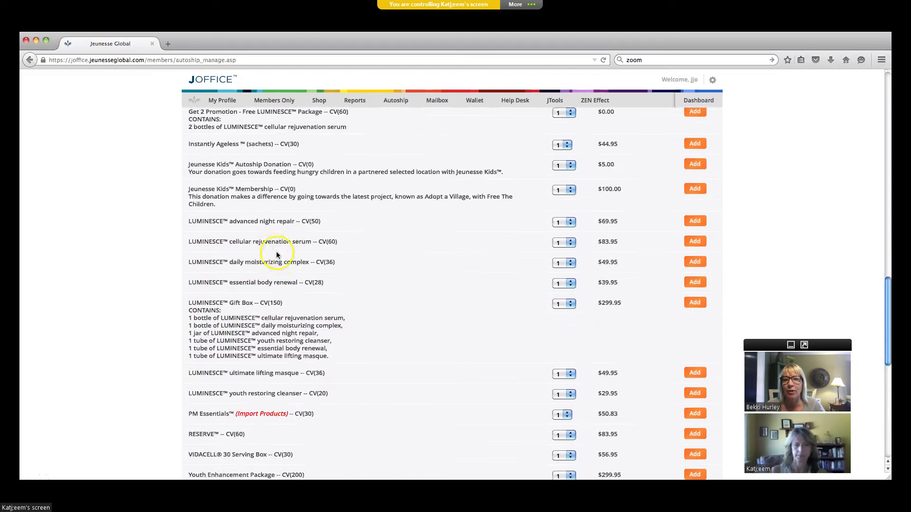
{"action": "scroll", "coordinate": [278, 255], "scroll_direction": "up", "scroll_amount": 7}
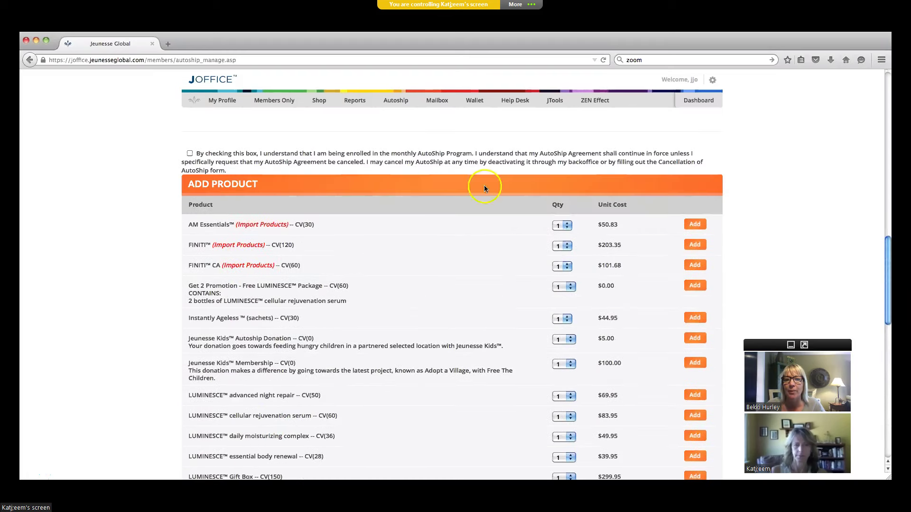
{"action": "scroll", "coordinate": [877, 265], "scroll_direction": "up", "scroll_amount": 3}
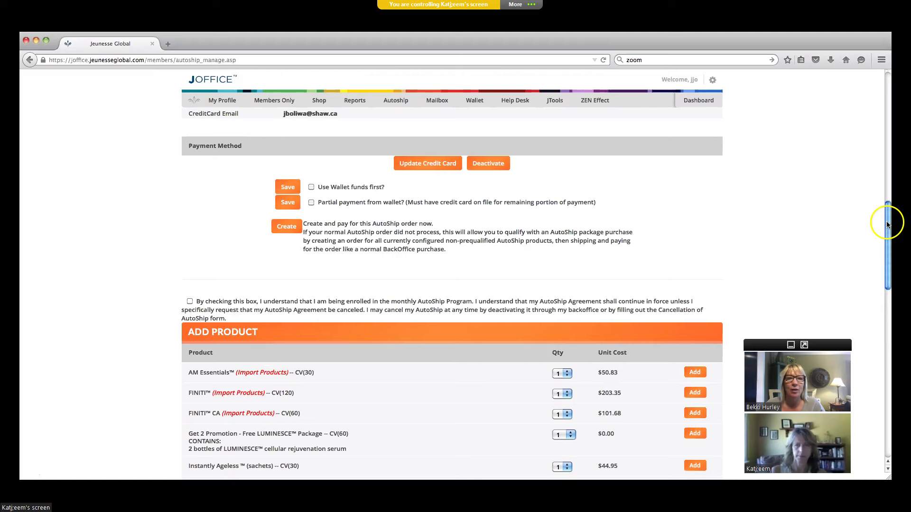
{"action": "scroll", "coordinate": [886, 237], "scroll_direction": "down", "scroll_amount": 3}
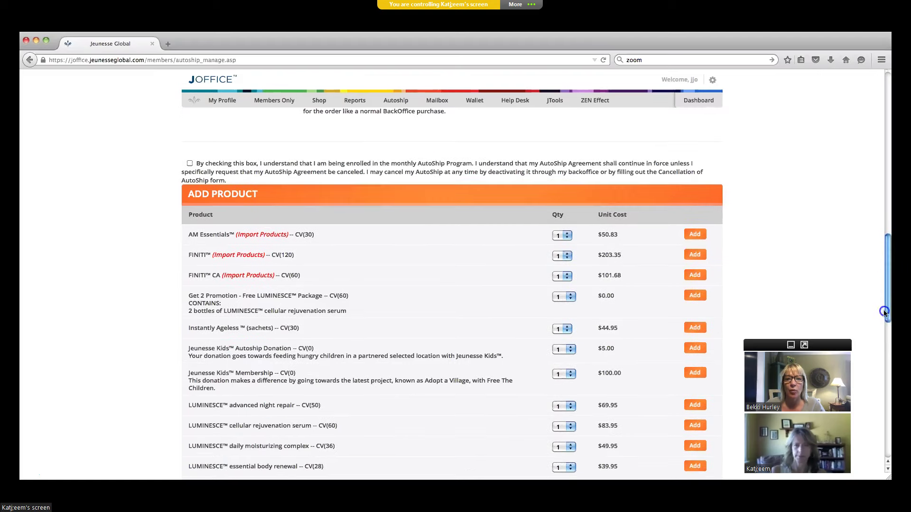
{"action": "scroll", "coordinate": [884, 313], "scroll_direction": "down", "scroll_amount": 10}
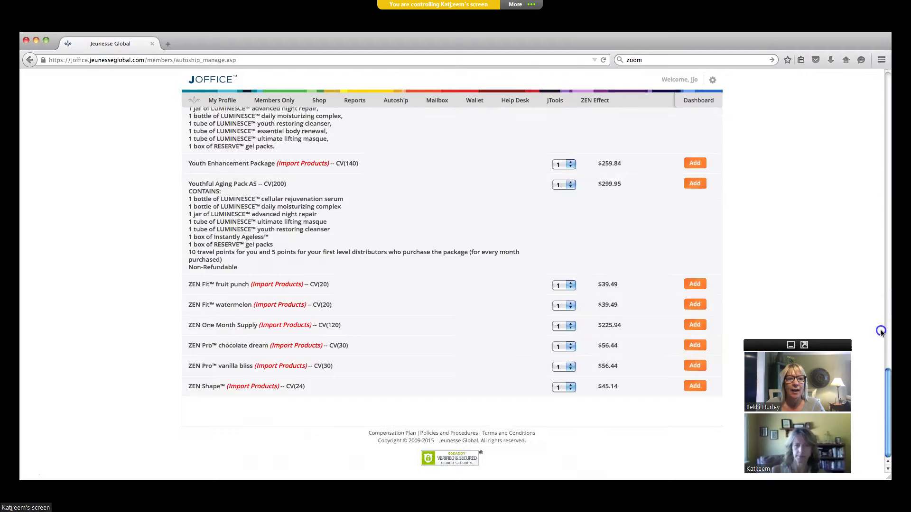
{"action": "scroll", "coordinate": [881, 332], "scroll_direction": "up", "scroll_amount": 4}
{"action": "scroll", "coordinate": [881, 380], "scroll_direction": "down", "scroll_amount": 4}
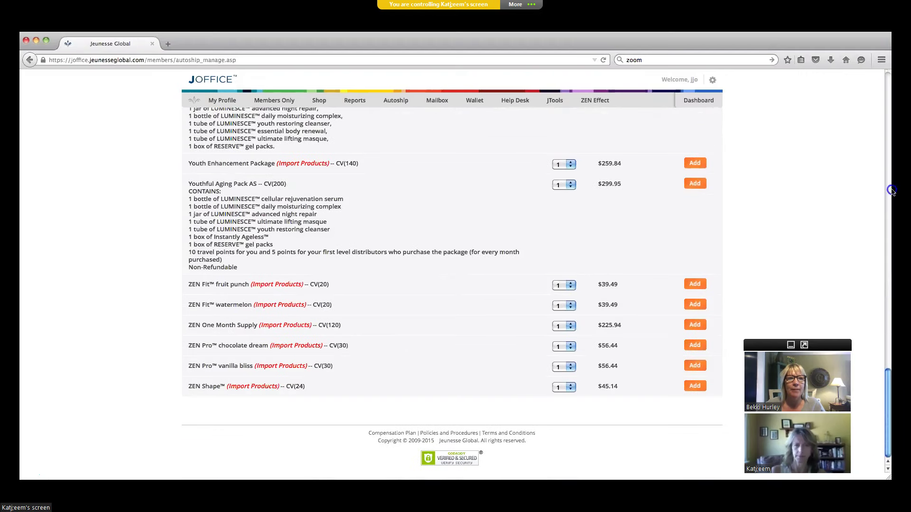
{"action": "scroll", "coordinate": [891, 191], "scroll_direction": "up", "scroll_amount": 3}
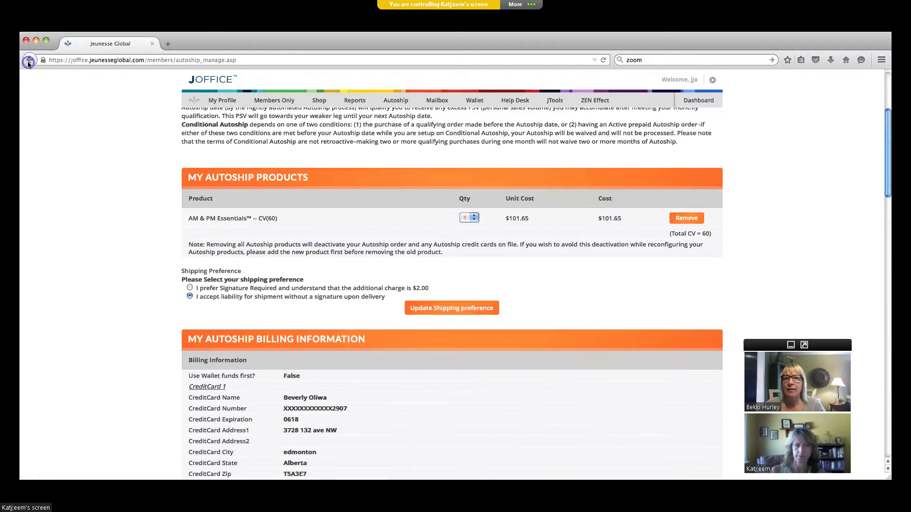
Step: Leave the monthly autoship configuration, return to Autoship Management and open PrePaid Autoship
{"action": "left_click", "coordinate": [29, 60]}
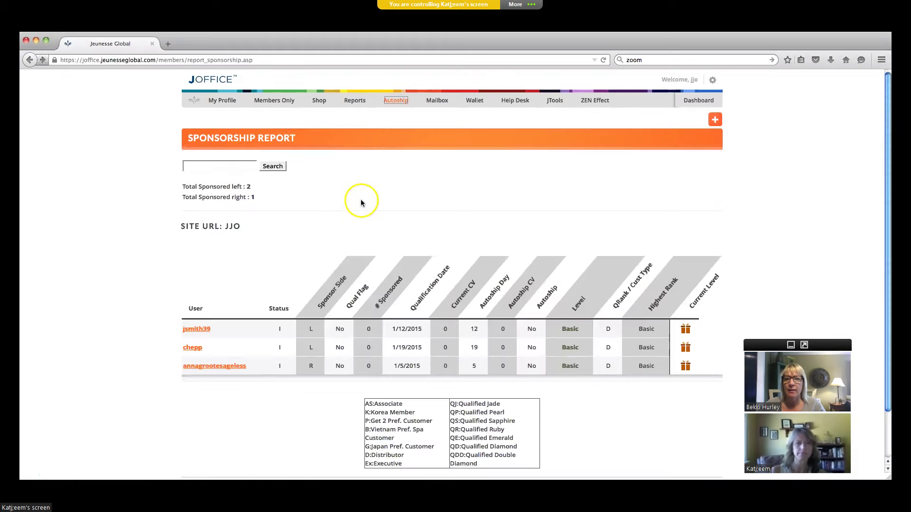
{"action": "scroll", "coordinate": [368, 203], "scroll_direction": "down", "scroll_amount": 1}
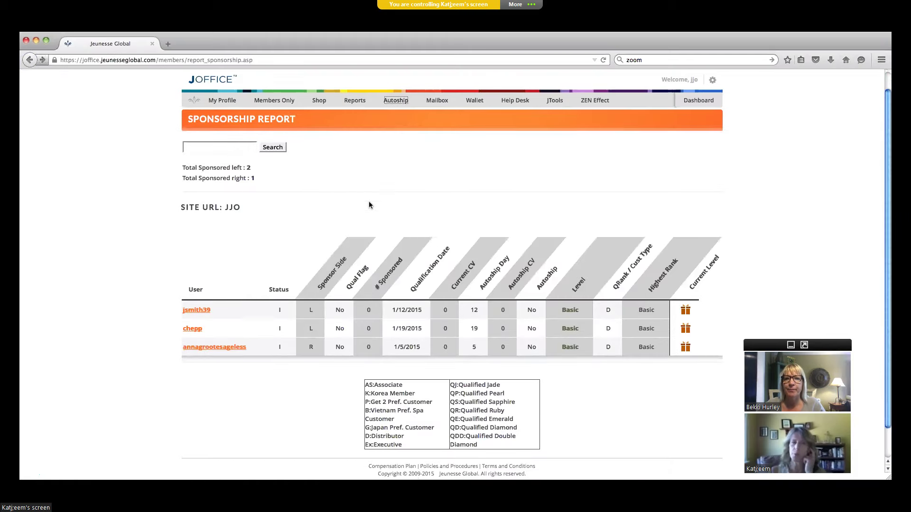
{"action": "scroll", "coordinate": [370, 205], "scroll_direction": "up", "scroll_amount": 1}
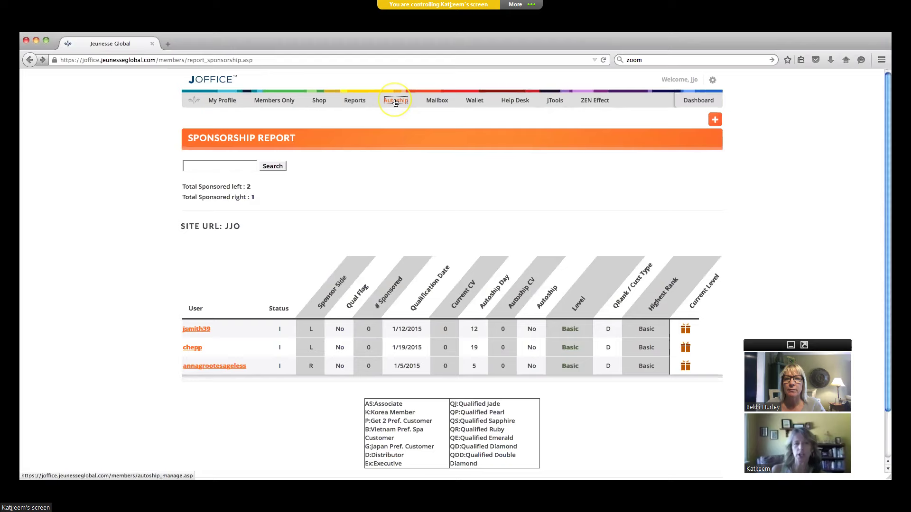
{"action": "left_click", "coordinate": [396, 101]}
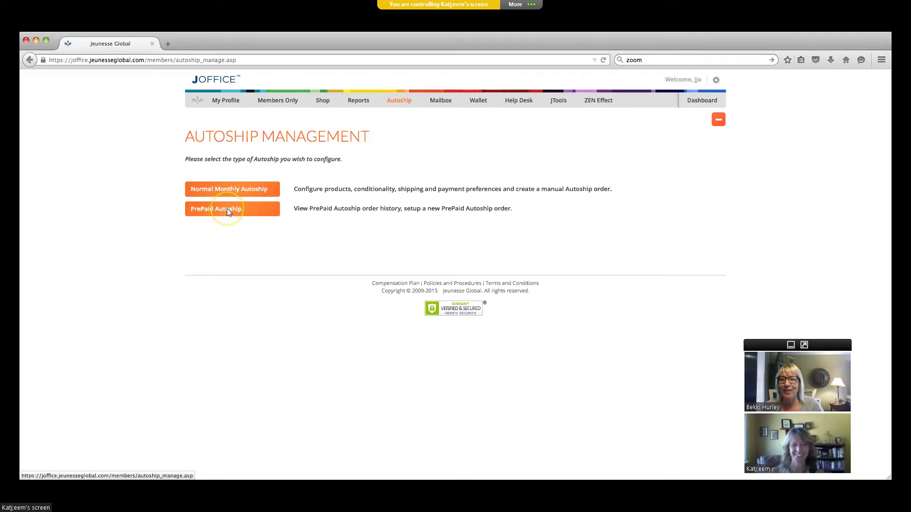
{"action": "left_click", "coordinate": [227, 209]}
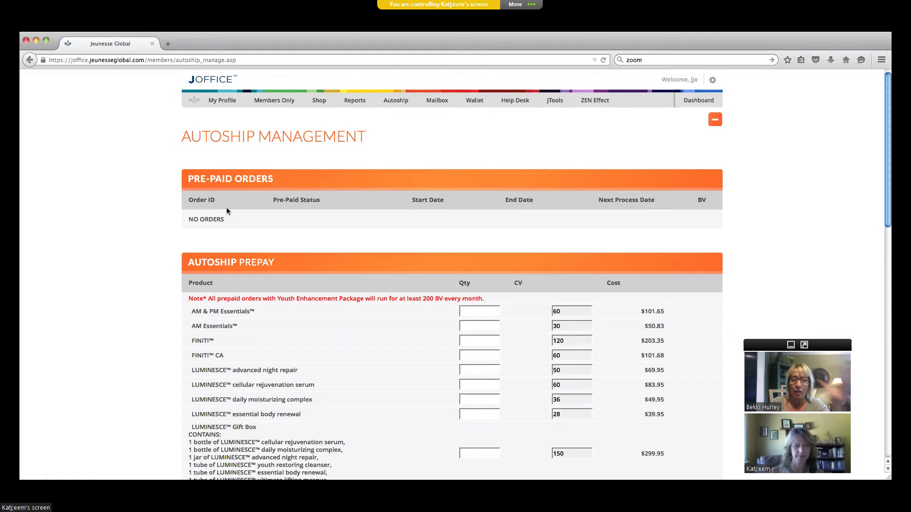
Step: Review the Pre-Paid Orders section, the Autoship Prepay product list and the prepayment terms
{"action": "scroll", "coordinate": [227, 212], "scroll_direction": "down", "scroll_amount": 4}
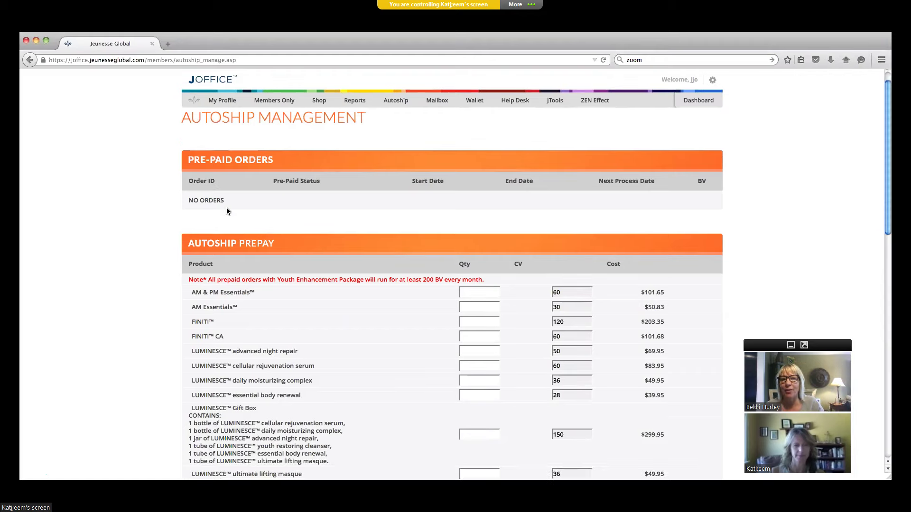
{"action": "scroll", "coordinate": [226, 211], "scroll_direction": "down", "scroll_amount": 1}
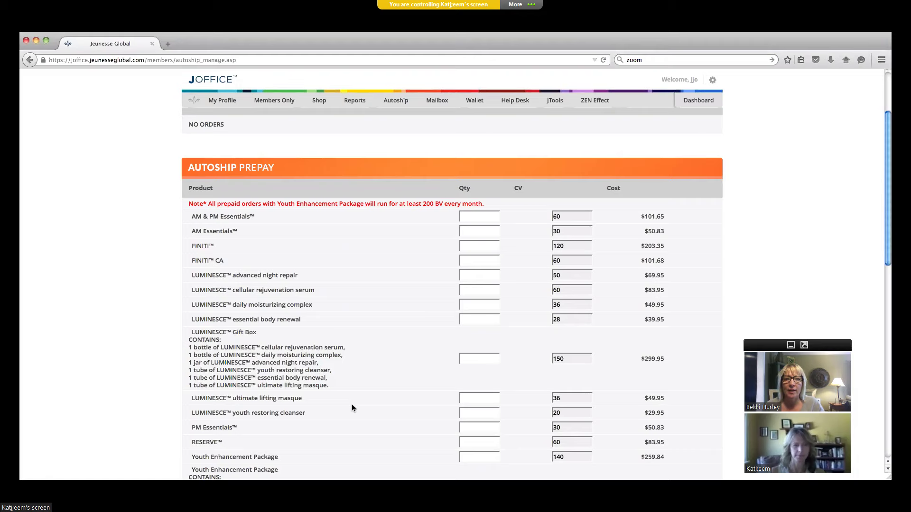
{"action": "left_click_drag", "start_coordinate": [888, 227], "coordinate": [890, 455]}
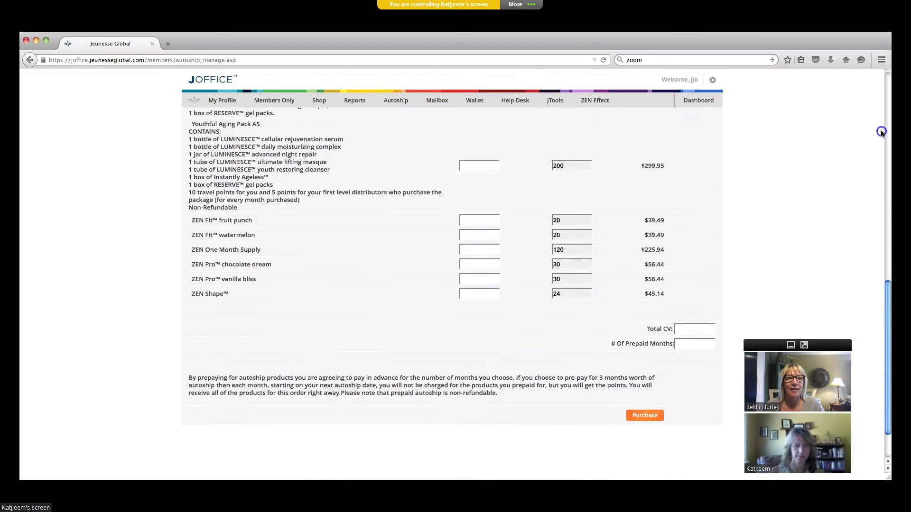
{"action": "left_click", "coordinate": [886, 99]}
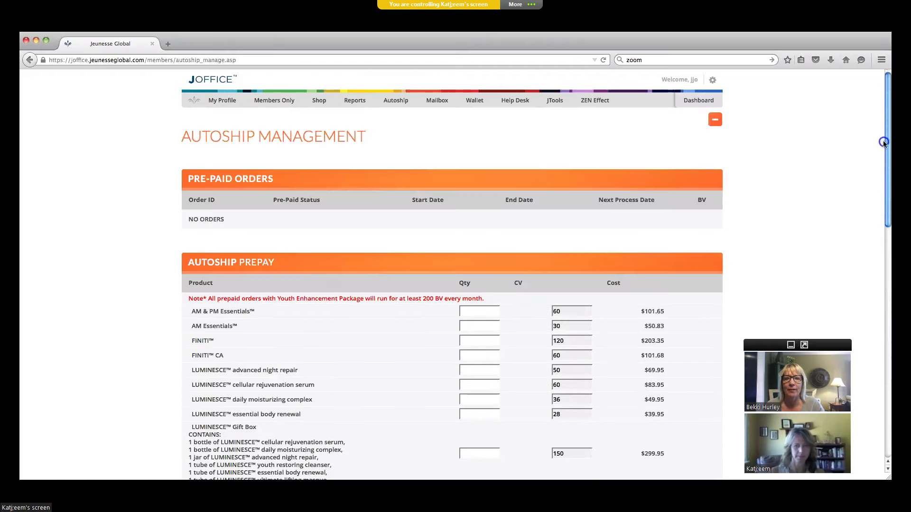
{"action": "left_click", "coordinate": [886, 240]}
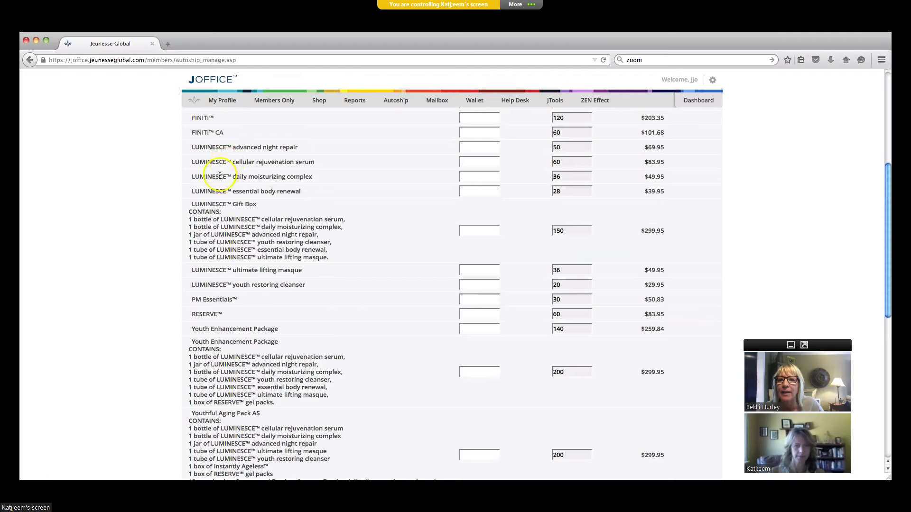
Step: Fill in the Autoship Prepay order with quantity 6 of LUMINESCE cellular rejuvenation serum and 6 prepaid months
{"action": "left_click", "coordinate": [474, 161]}
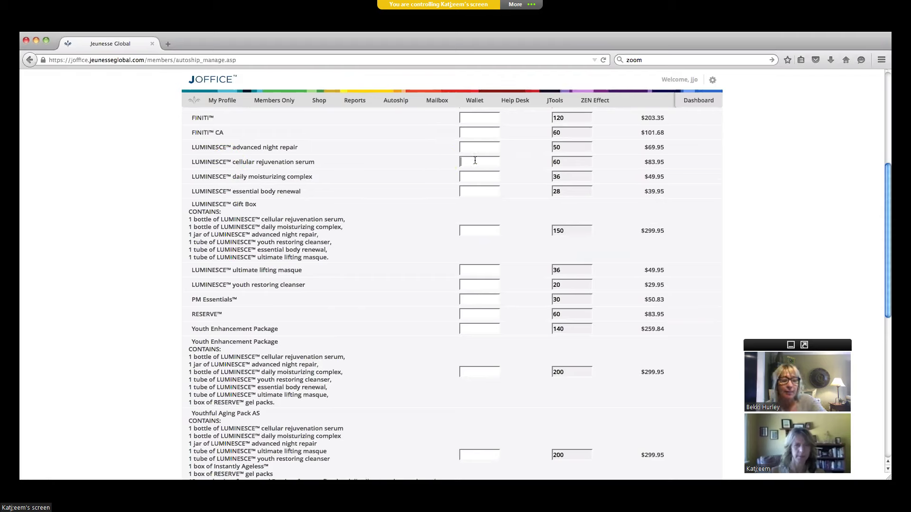
{"action": "left_click", "coordinate": [530, 157]}
{"action": "scroll", "coordinate": [530, 157], "scroll_direction": "down", "scroll_amount": 3}
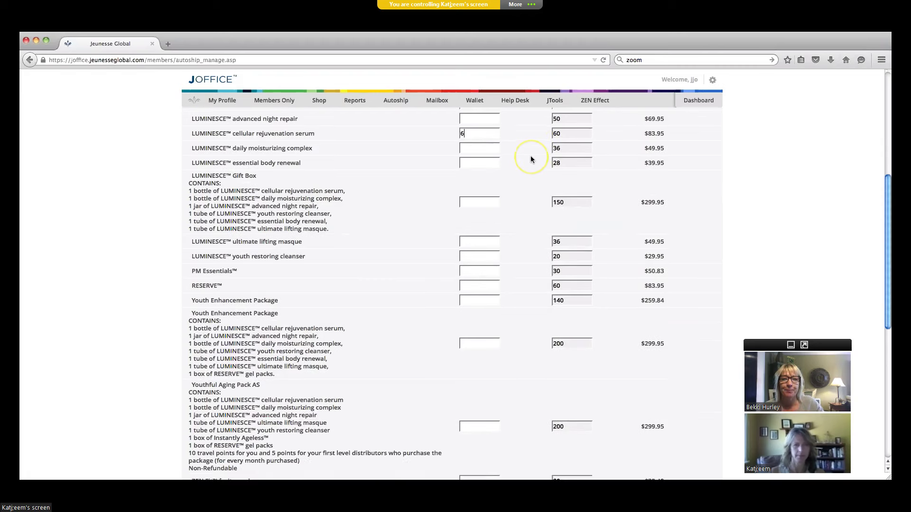
{"action": "scroll", "coordinate": [531, 155], "scroll_direction": "down", "scroll_amount": 6}
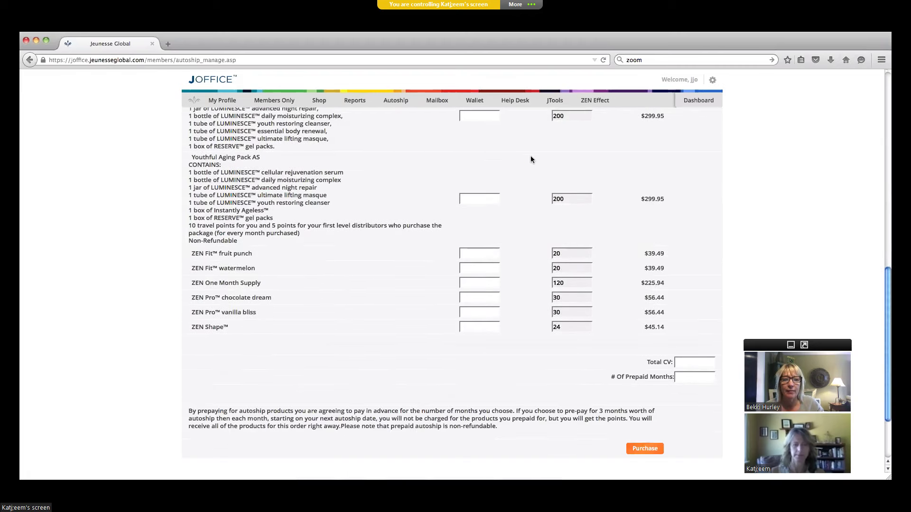
{"action": "scroll", "coordinate": [612, 356], "scroll_direction": "down", "scroll_amount": 1}
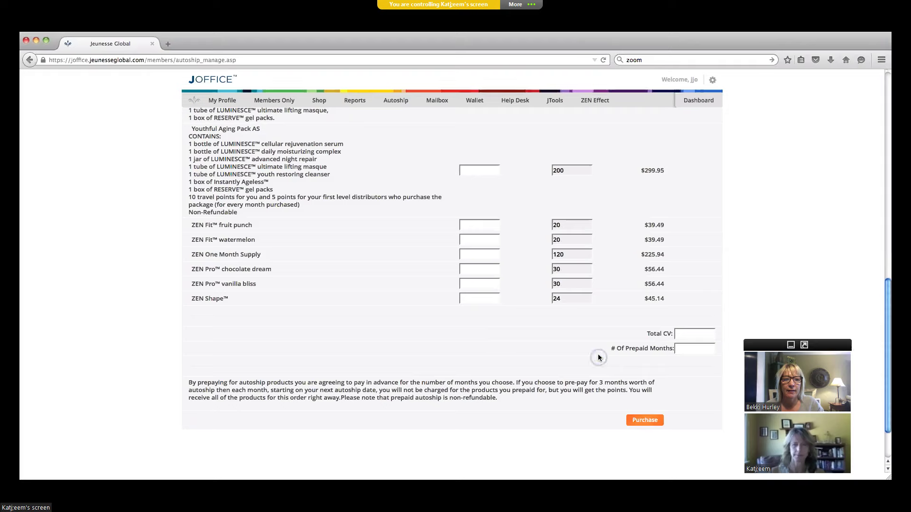
{"action": "left_click", "coordinate": [641, 422]}
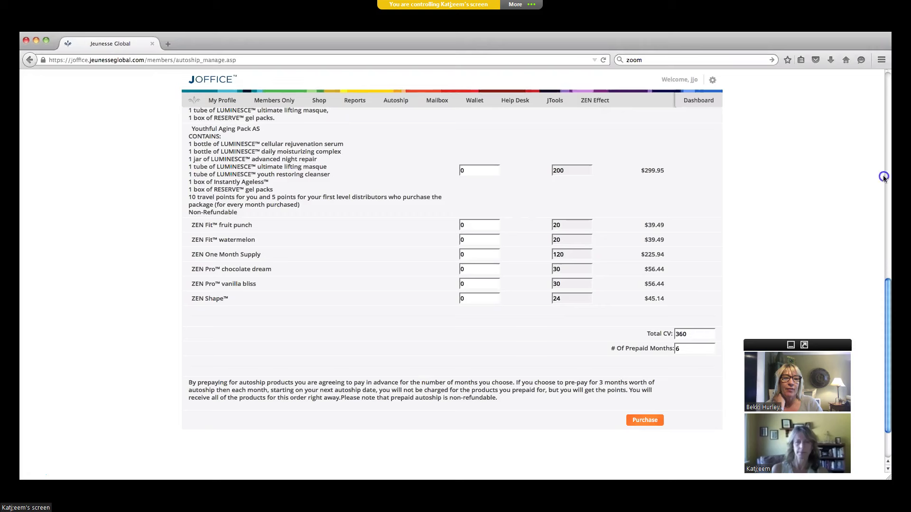
{"action": "scroll", "coordinate": [884, 177], "scroll_direction": "up", "scroll_amount": 6}
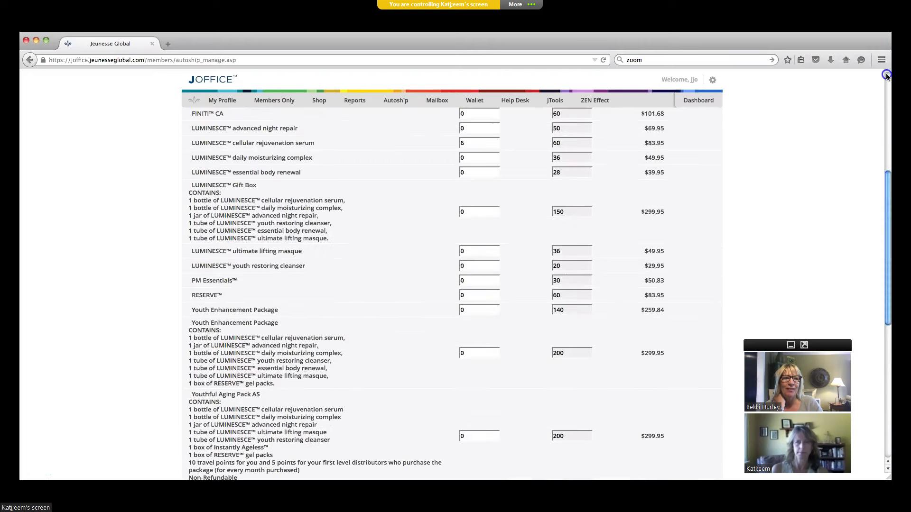
{"action": "scroll", "coordinate": [886, 76], "scroll_direction": "up", "scroll_amount": 5}
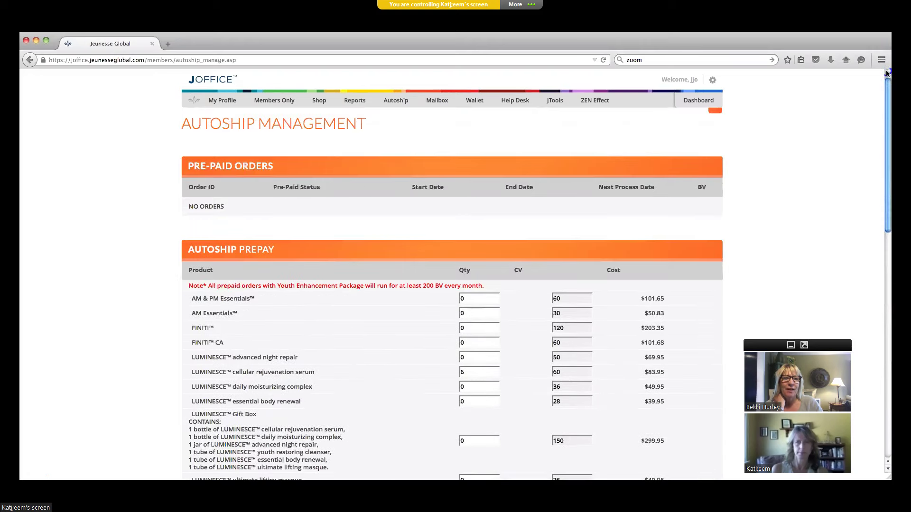
{"action": "scroll", "coordinate": [885, 88], "scroll_direction": "up", "scroll_amount": 1}
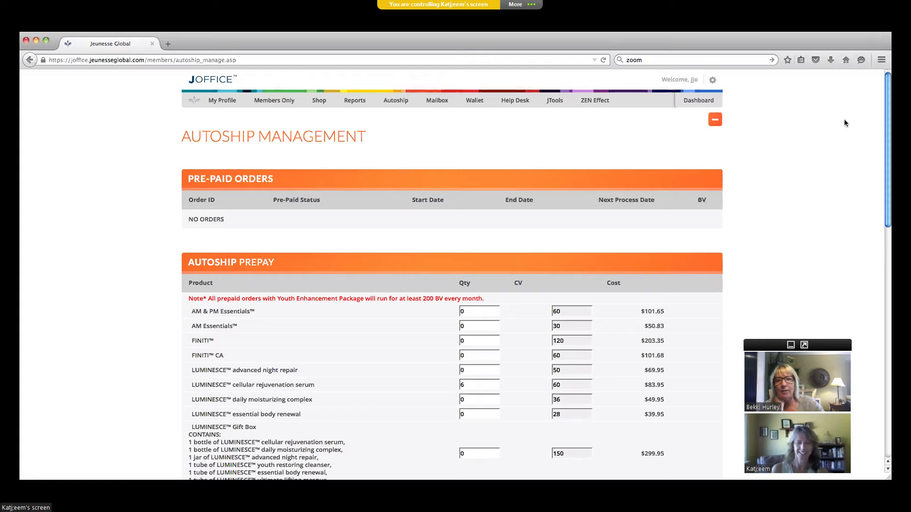
{"action": "left_click", "coordinate": [398, 102]}
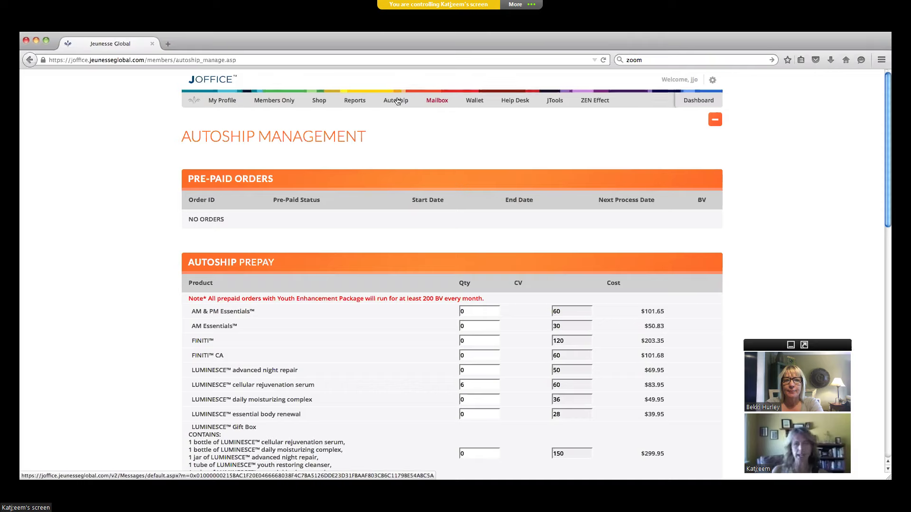
{"action": "mouse_move", "coordinate": [474, 101]}
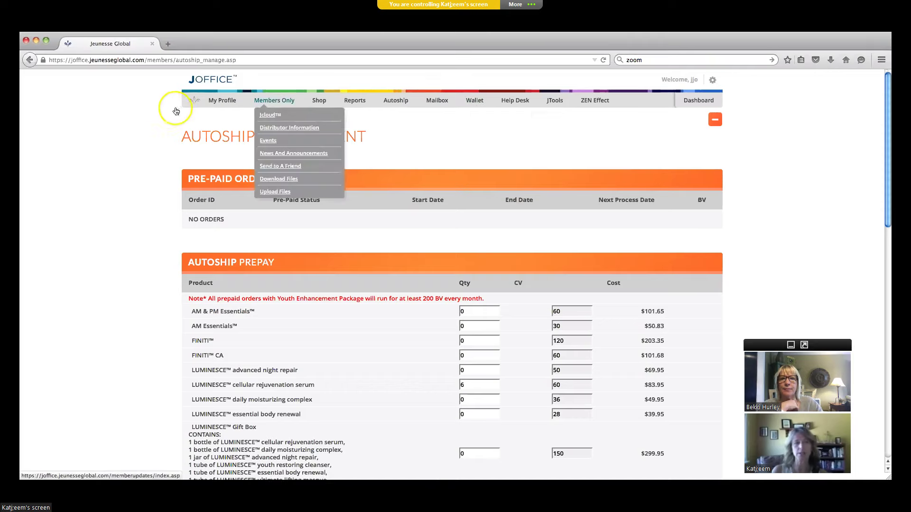
{"action": "mouse_move", "coordinate": [275, 101]}
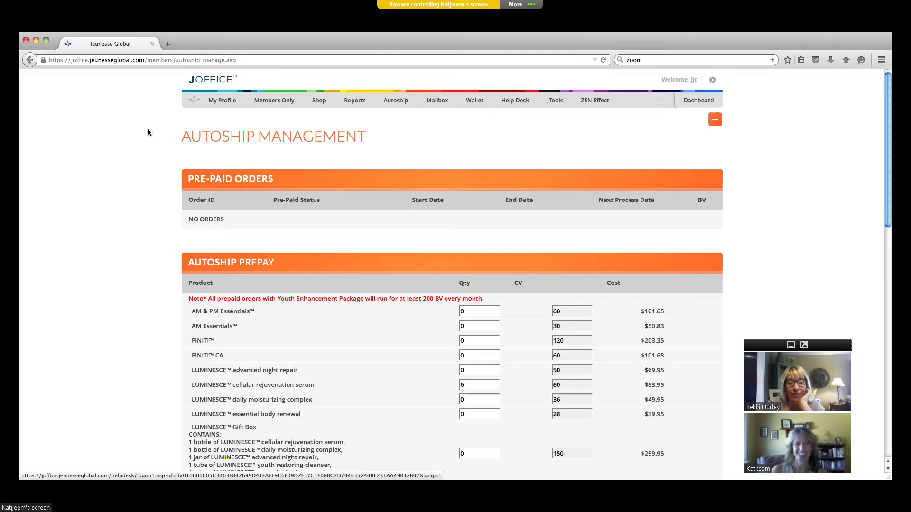
{"action": "mouse_move", "coordinate": [555, 100]}
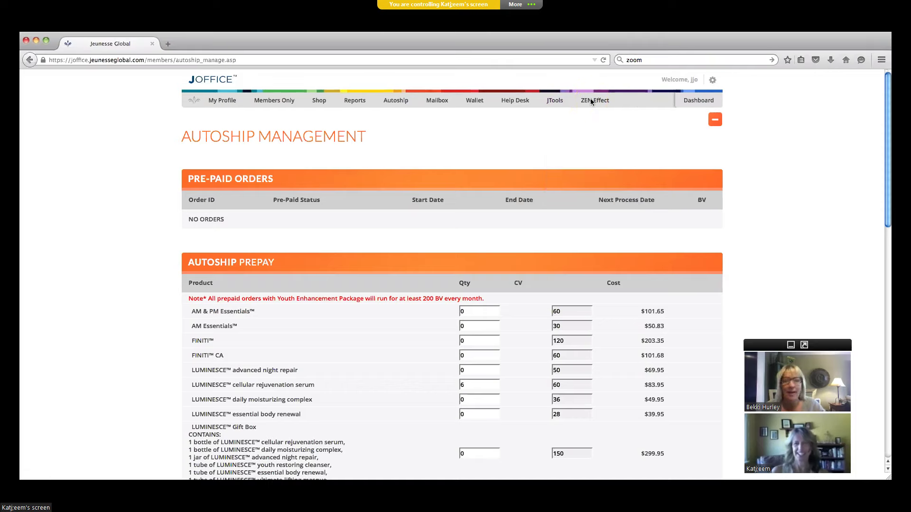
Step: Open the ZEN Effect contest page to view its Personal Information entry form, and close it again
{"action": "mouse_move", "coordinate": [592, 103]}
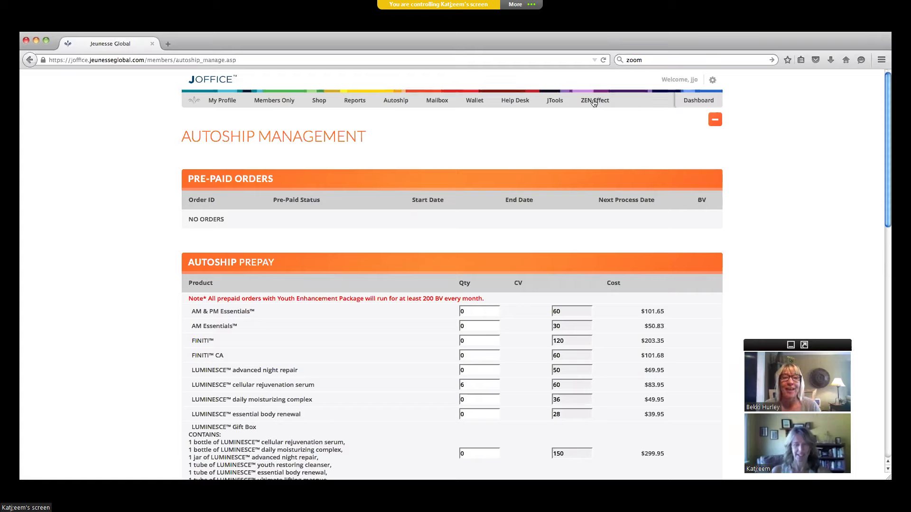
{"action": "left_click", "coordinate": [594, 102]}
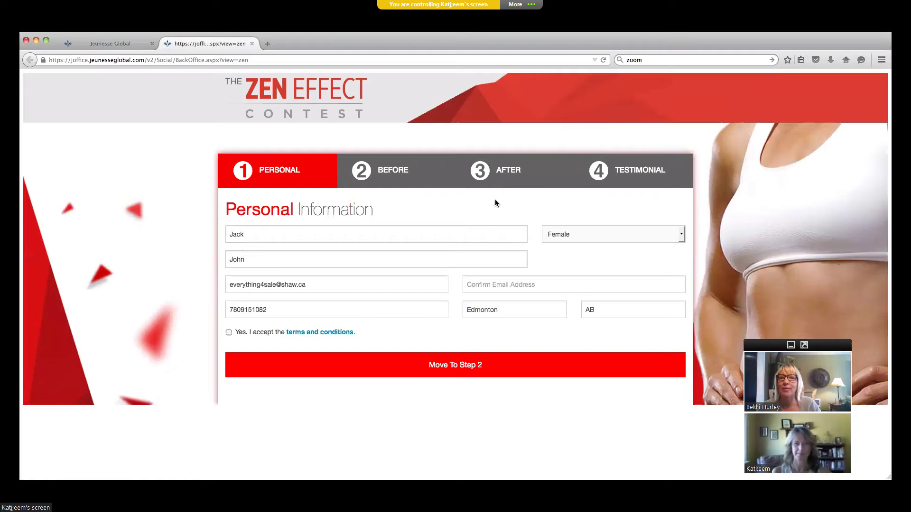
{"action": "left_click", "coordinate": [252, 44]}
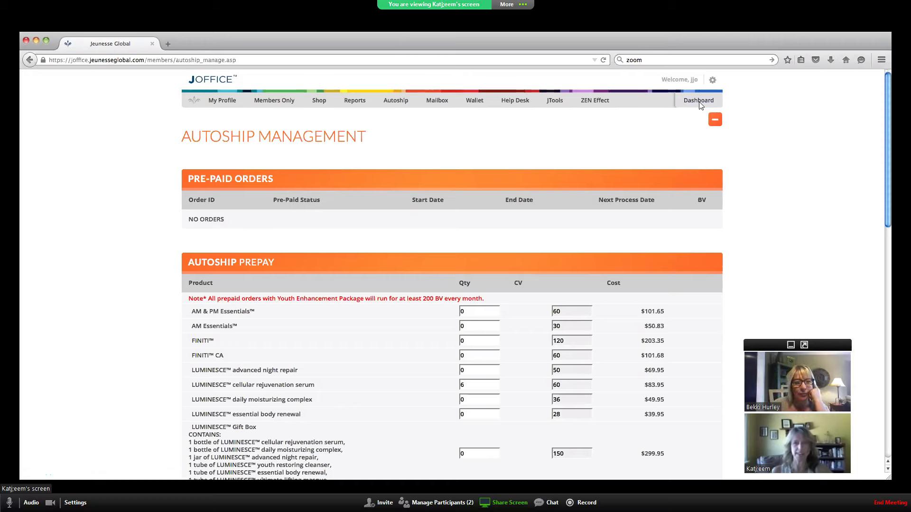
Step: Go to the back office Dashboard from the Autoship Management page
{"action": "left_click", "coordinate": [699, 101]}
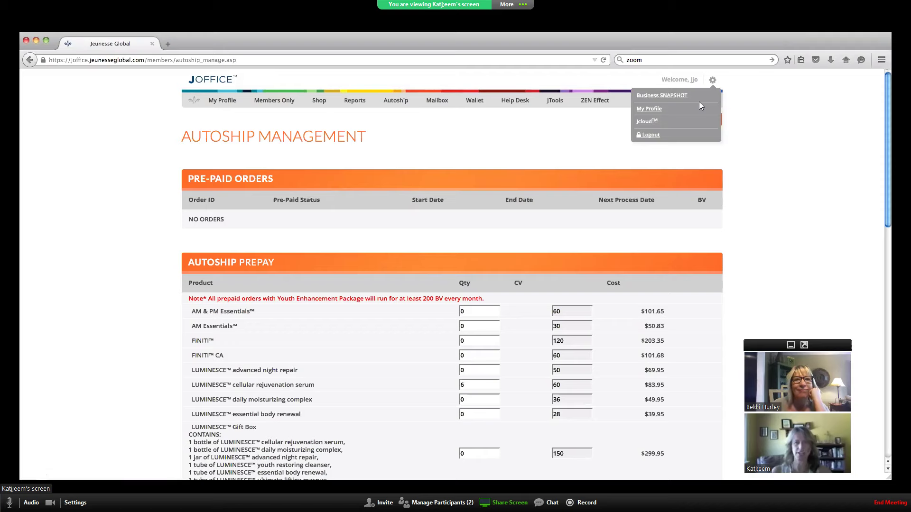